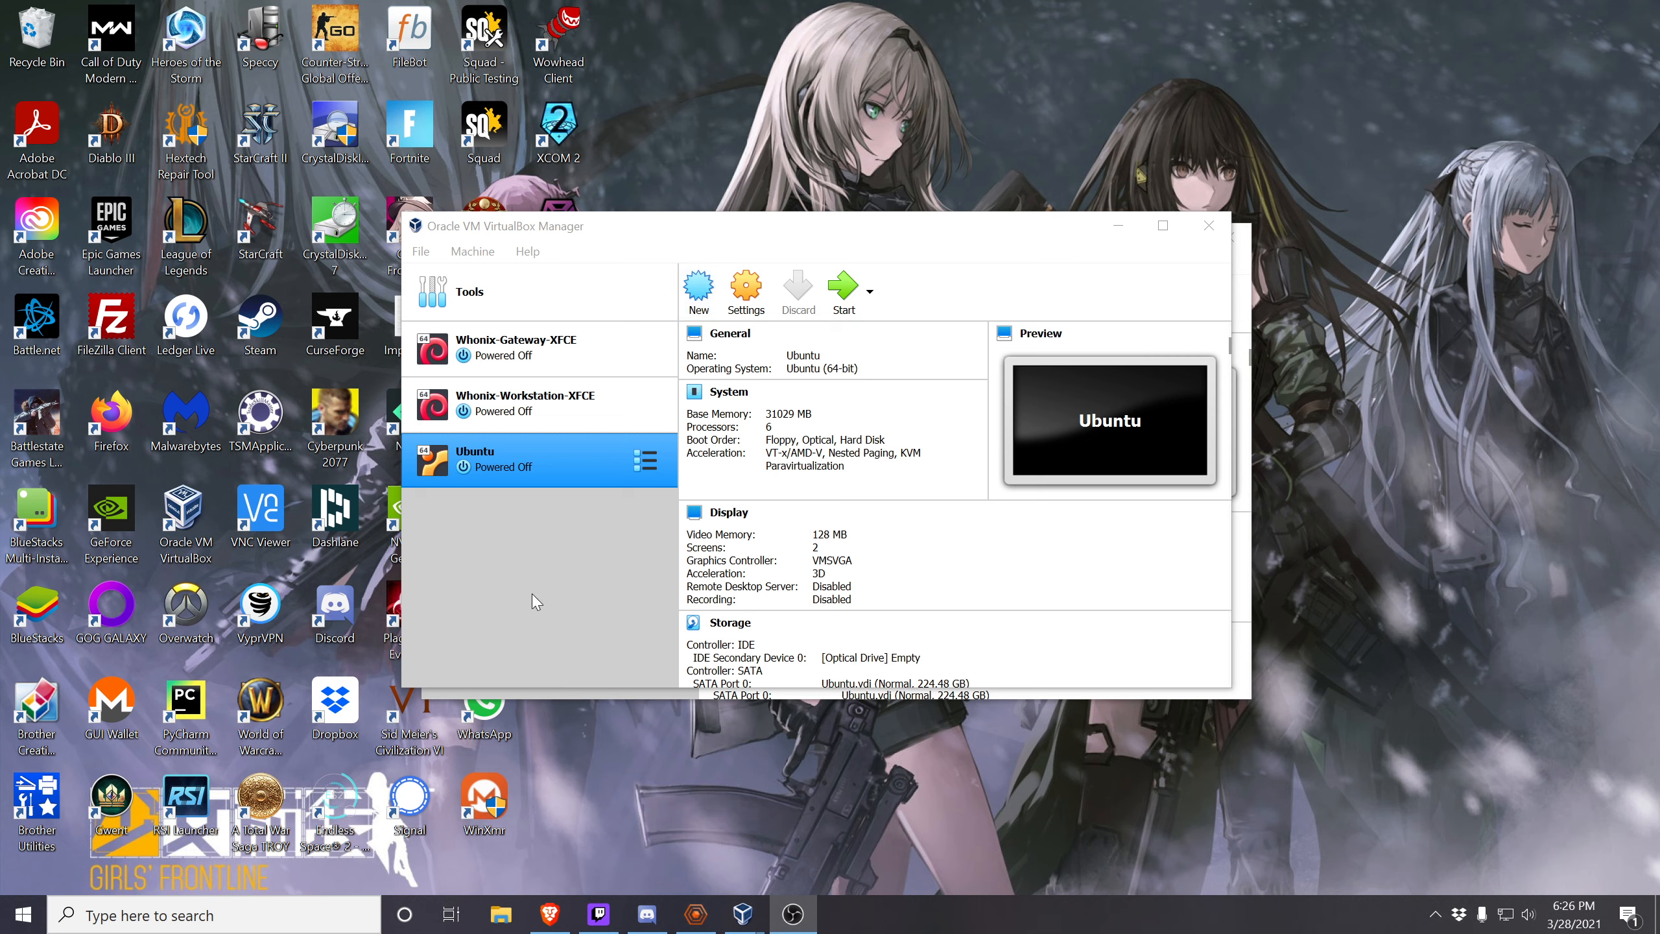
Create a new 64-bit Ubuntu Linux virtual machine named Ubuntu Youtube with 18999 MB of memory.
left_click(554, 237)
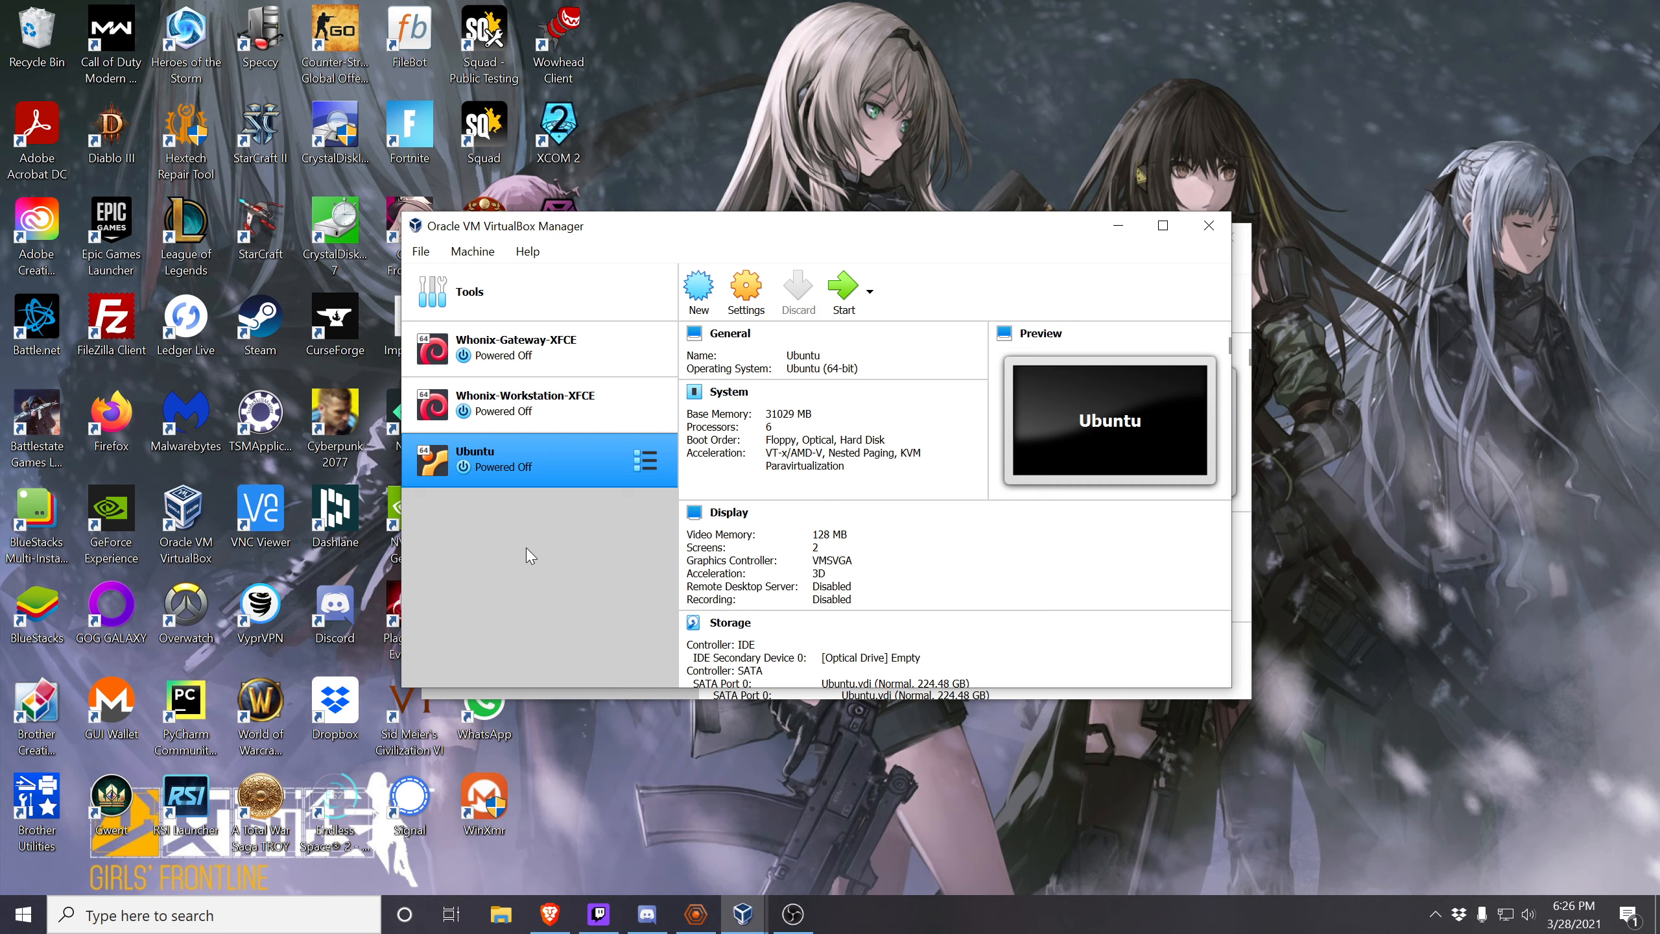
left_click(698, 291)
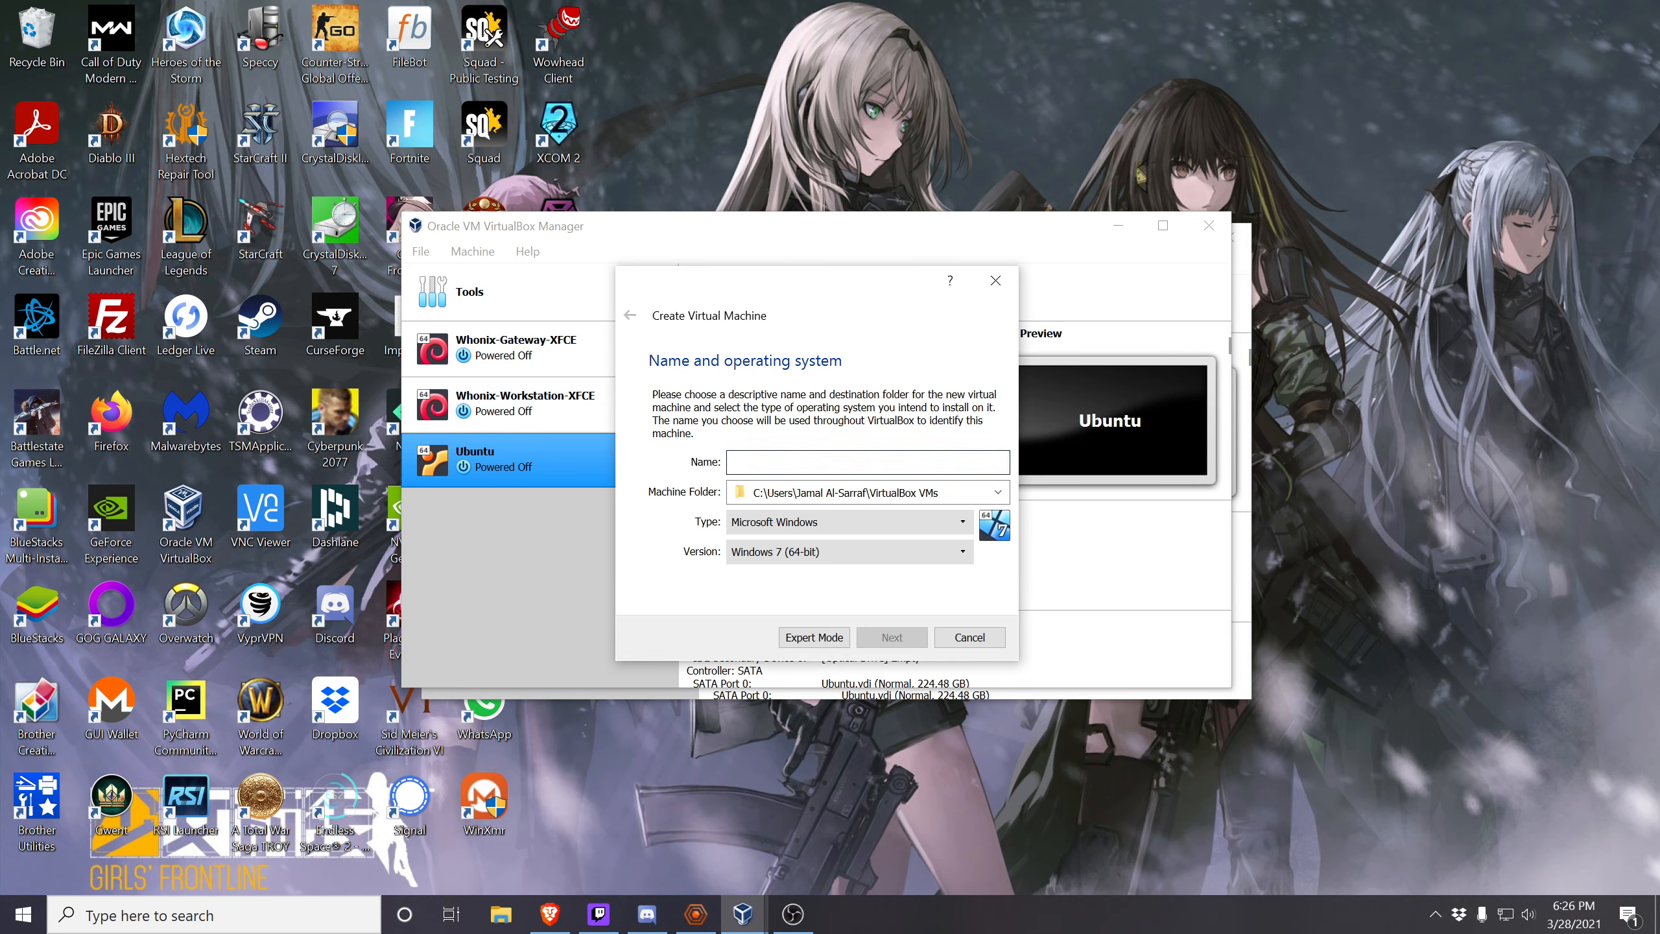
type("Ubuntu Youtube")
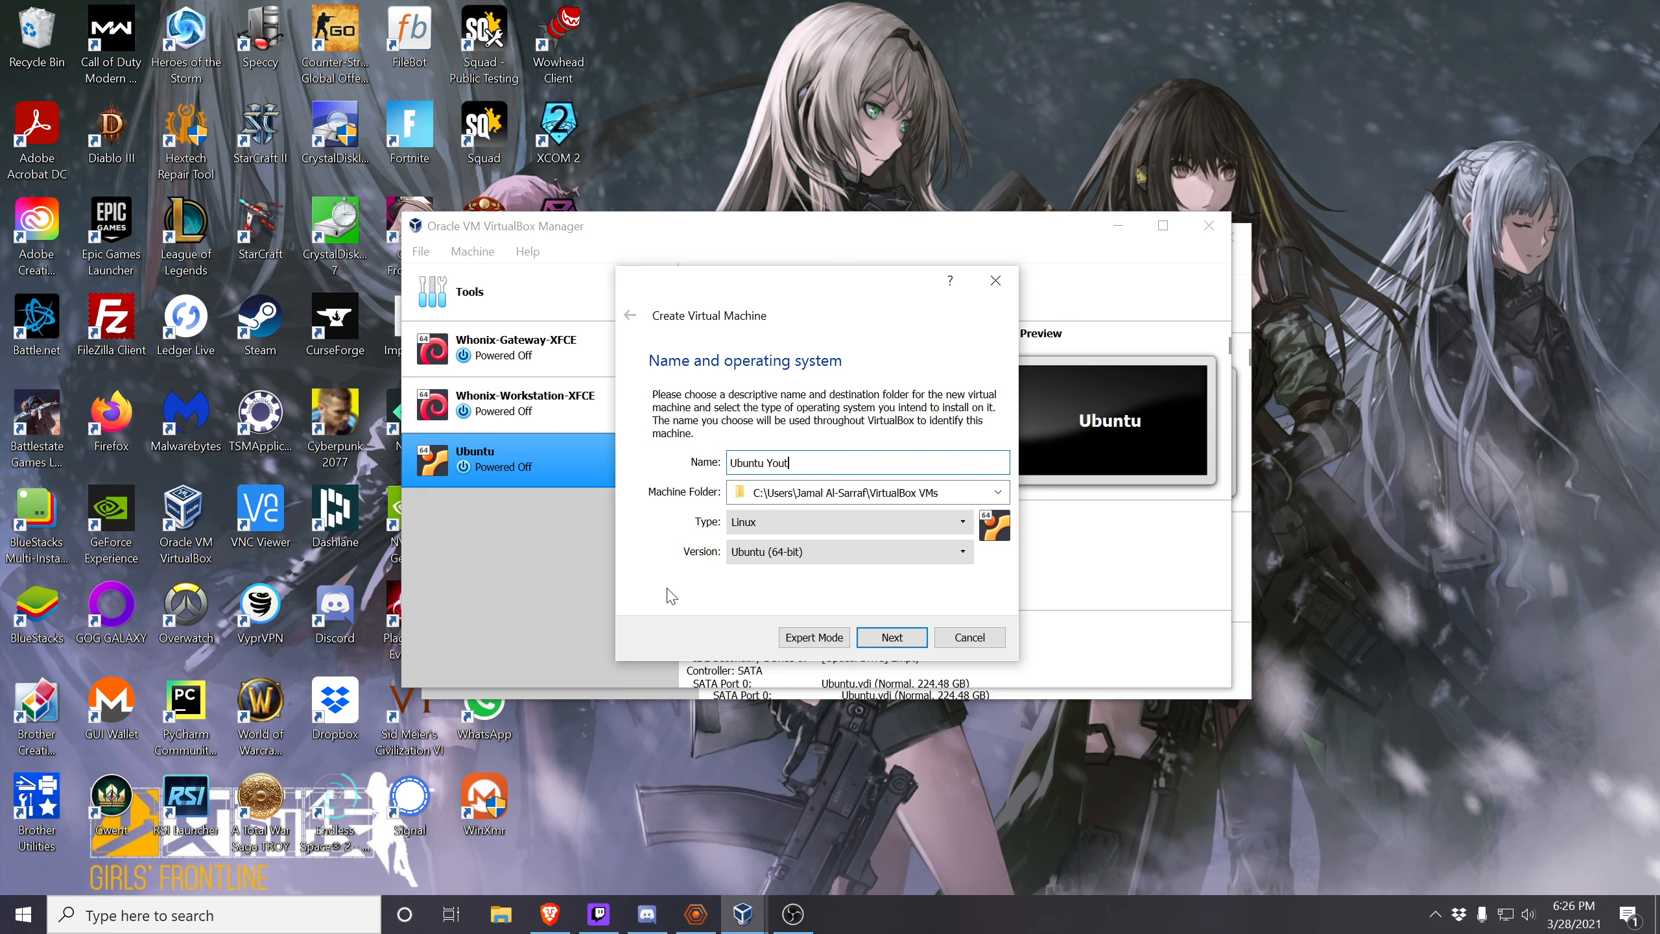
left_click(893, 638)
left_click_drag(656, 462, 747, 479)
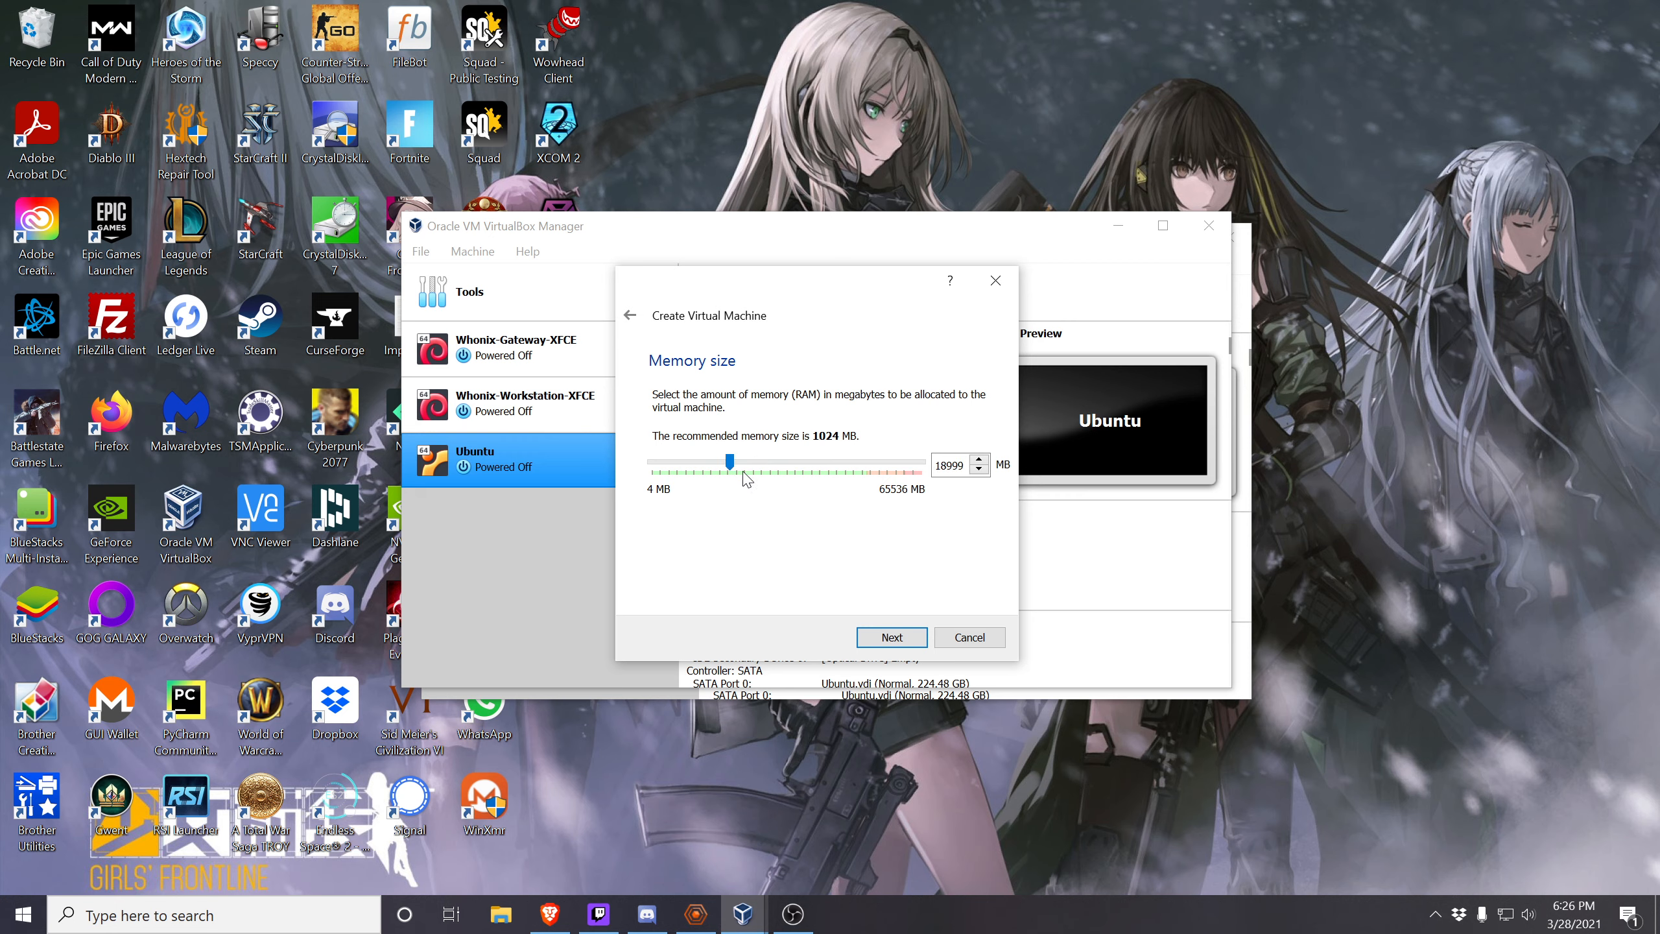
left_click(878, 637)
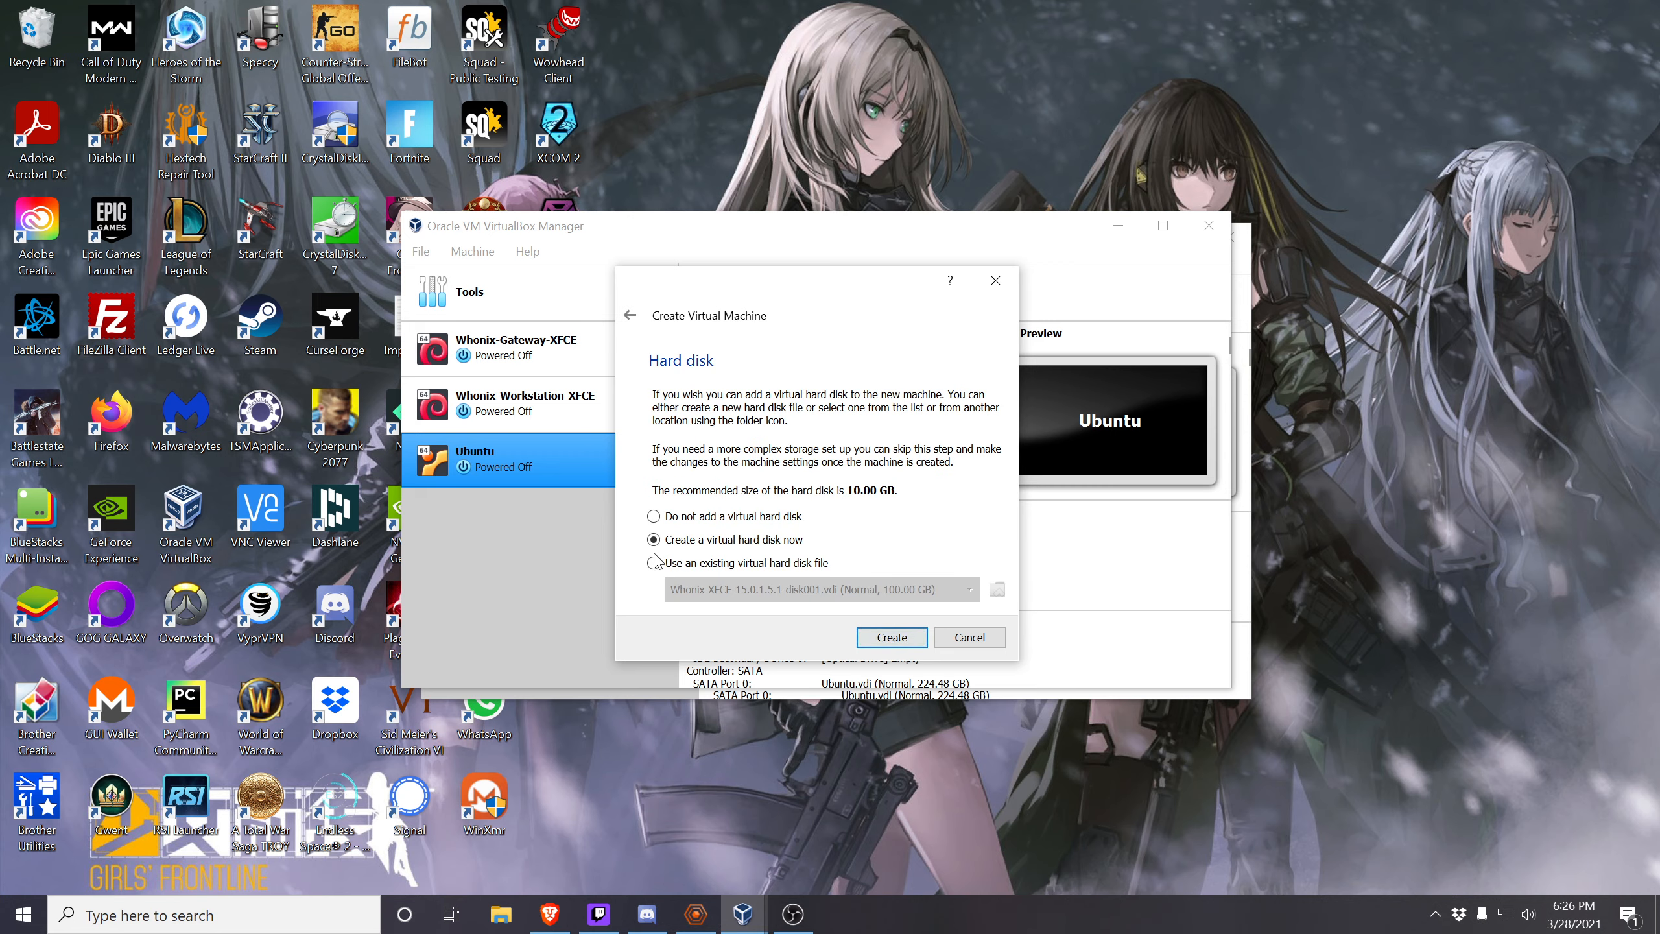
Create a new fixed-size VDI virtual hard disk of 10.13 GB for the machine.
left_click(906, 645)
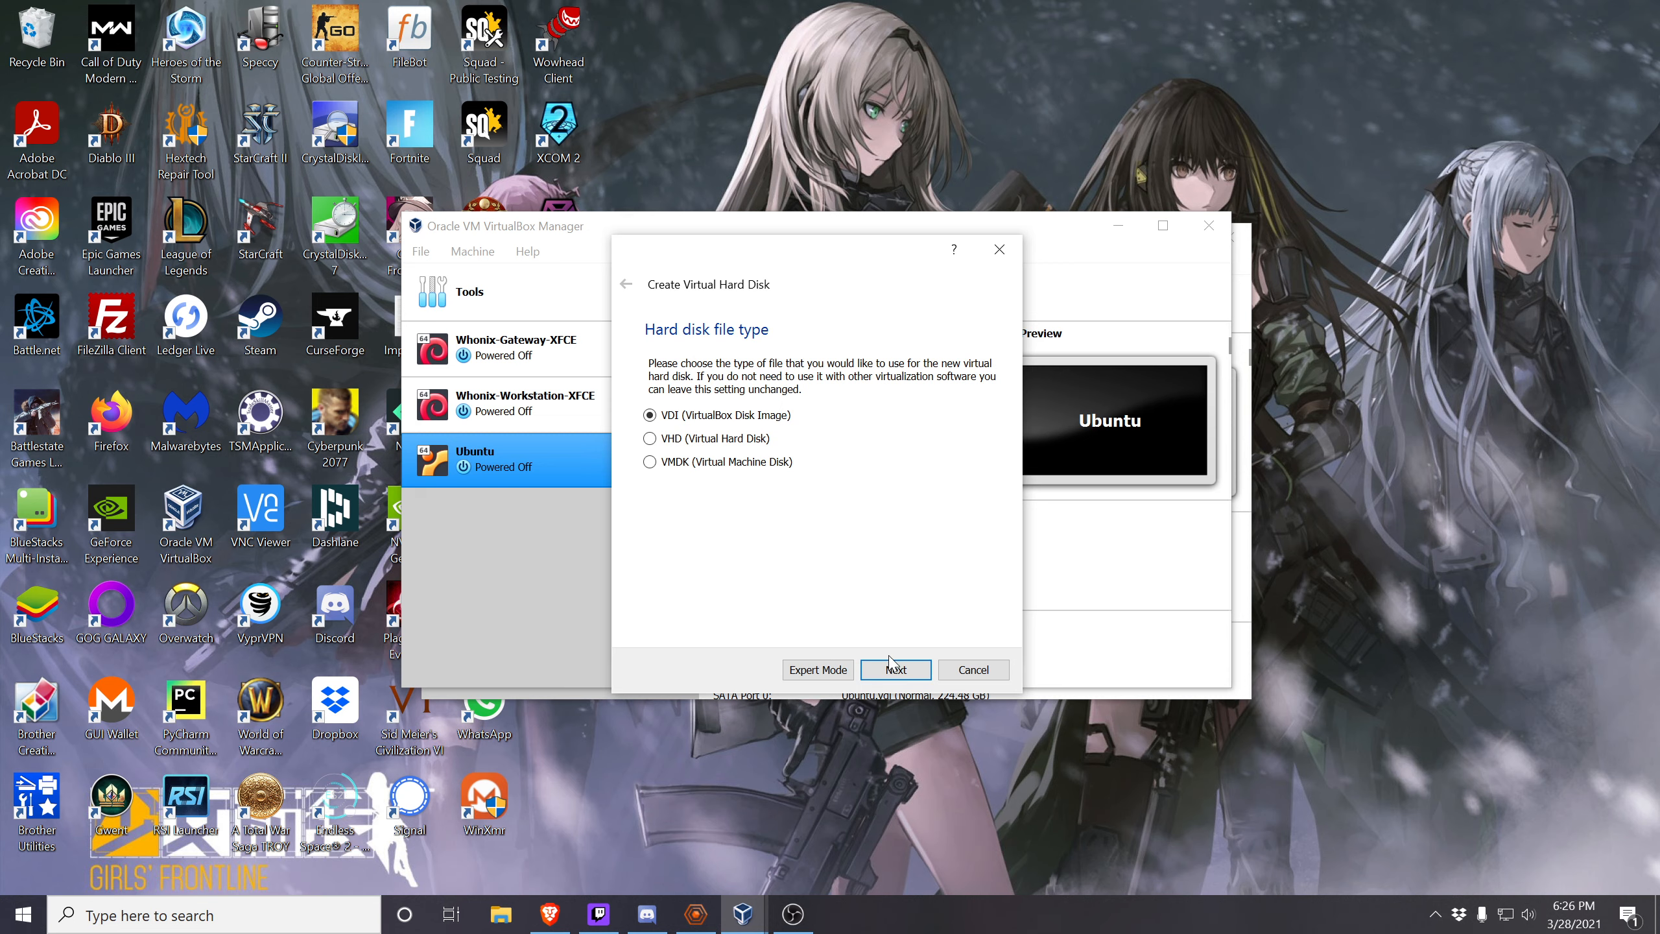
left_click(896, 669)
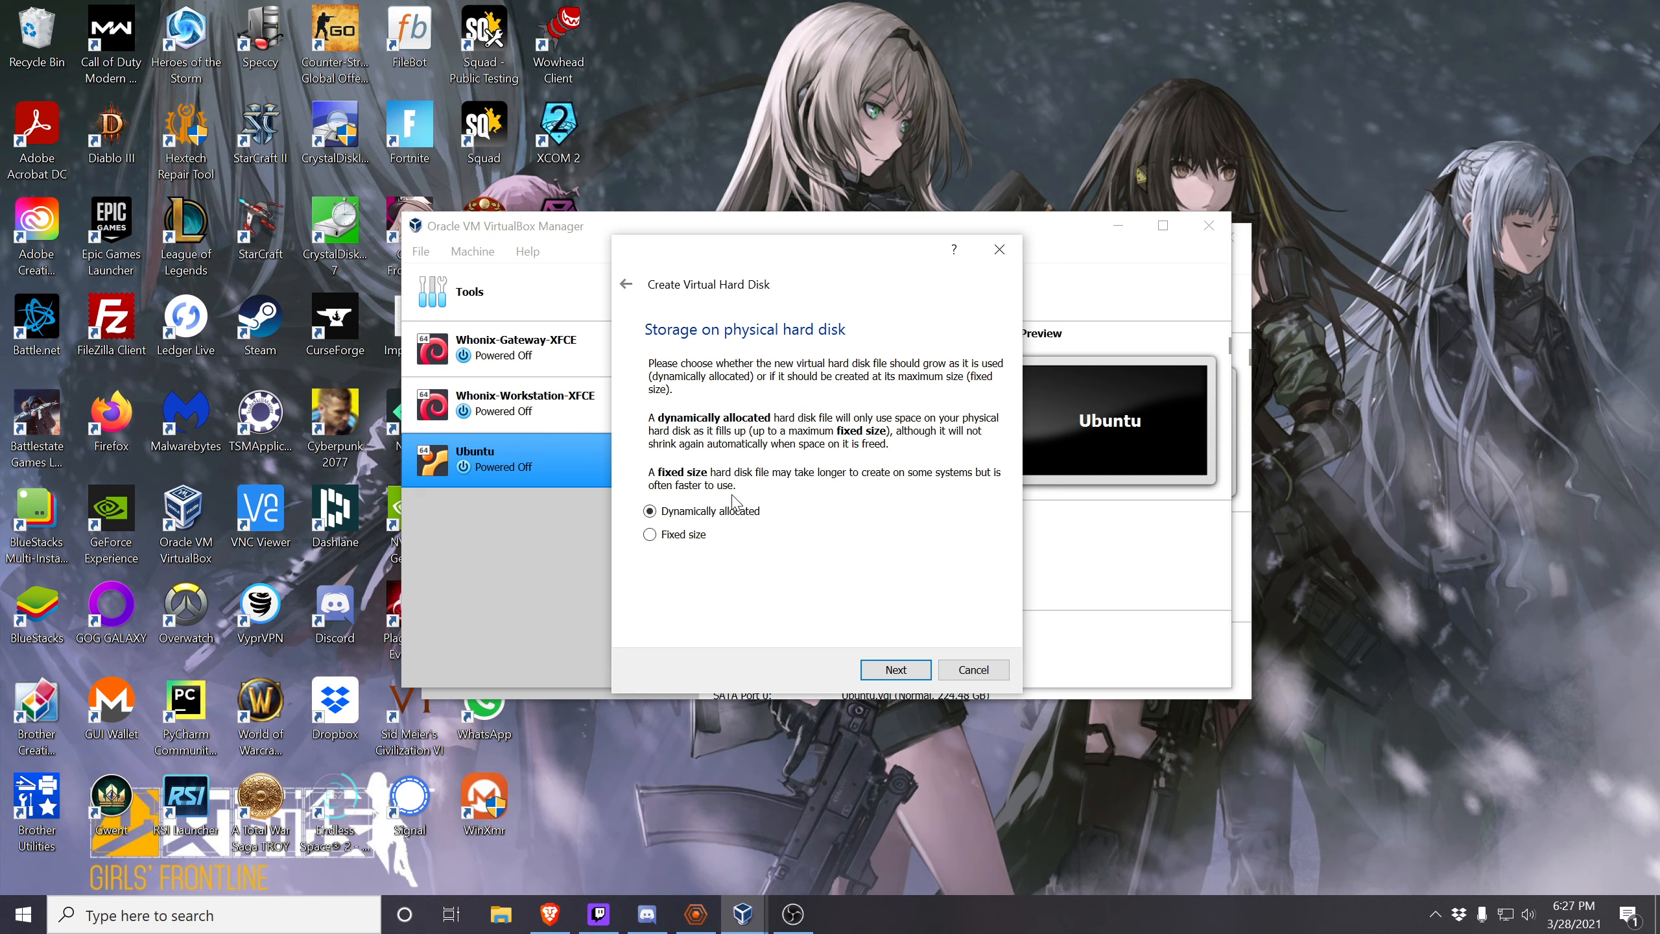
left_click(687, 534)
left_click(878, 665)
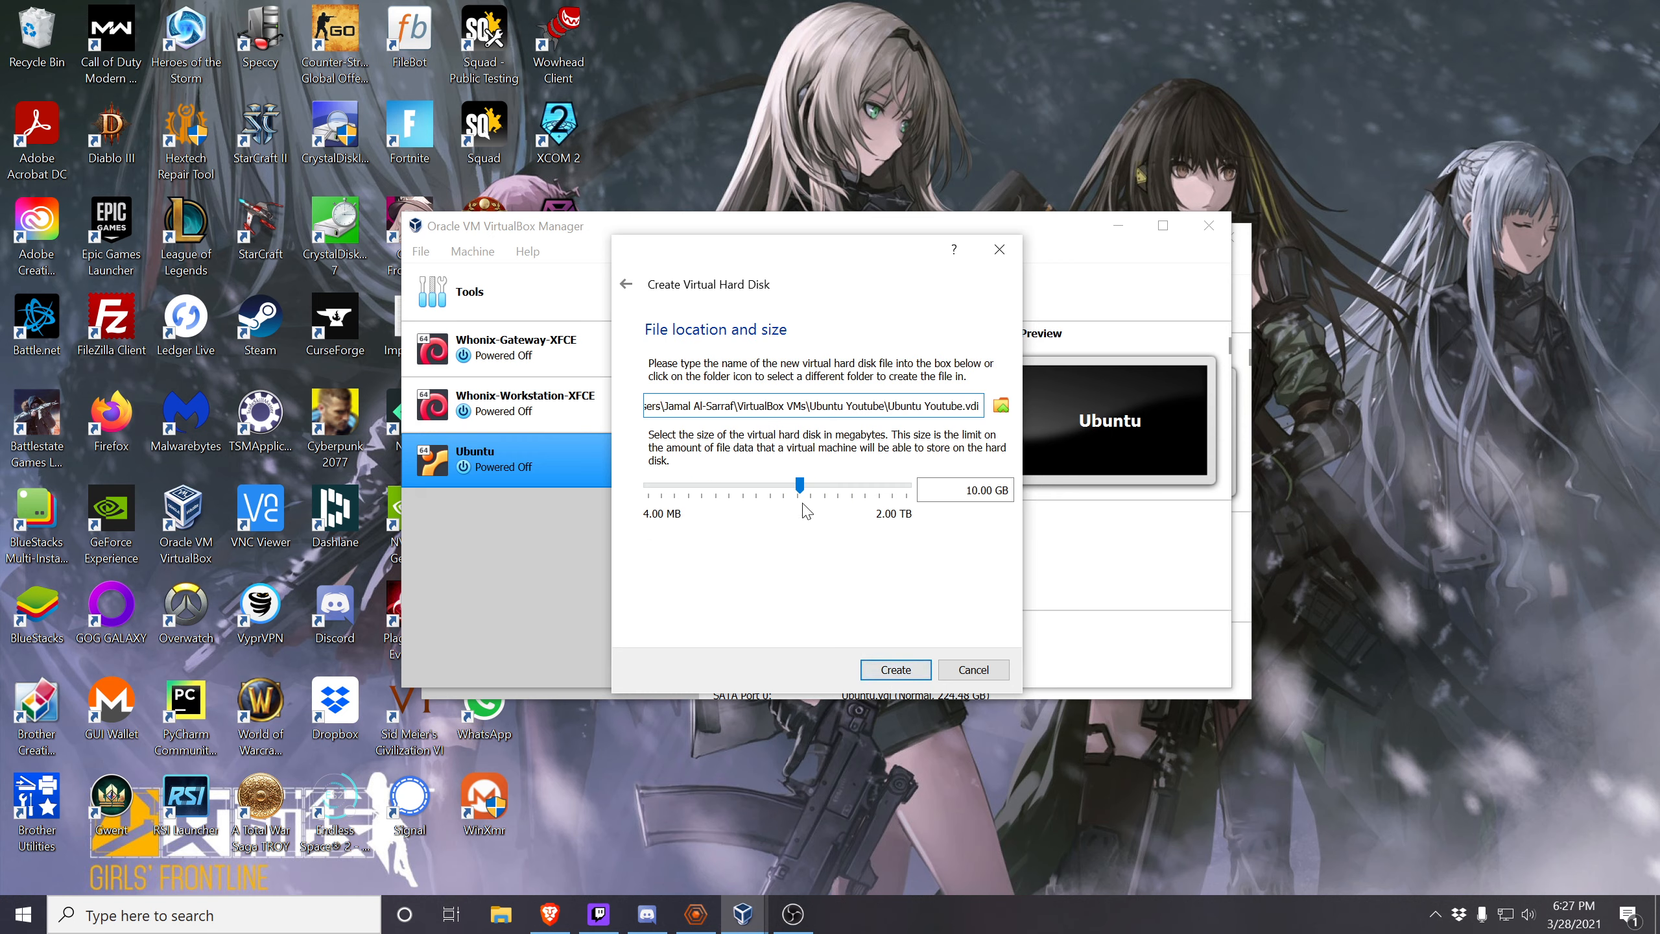
left_click_drag(805, 495, 806, 489)
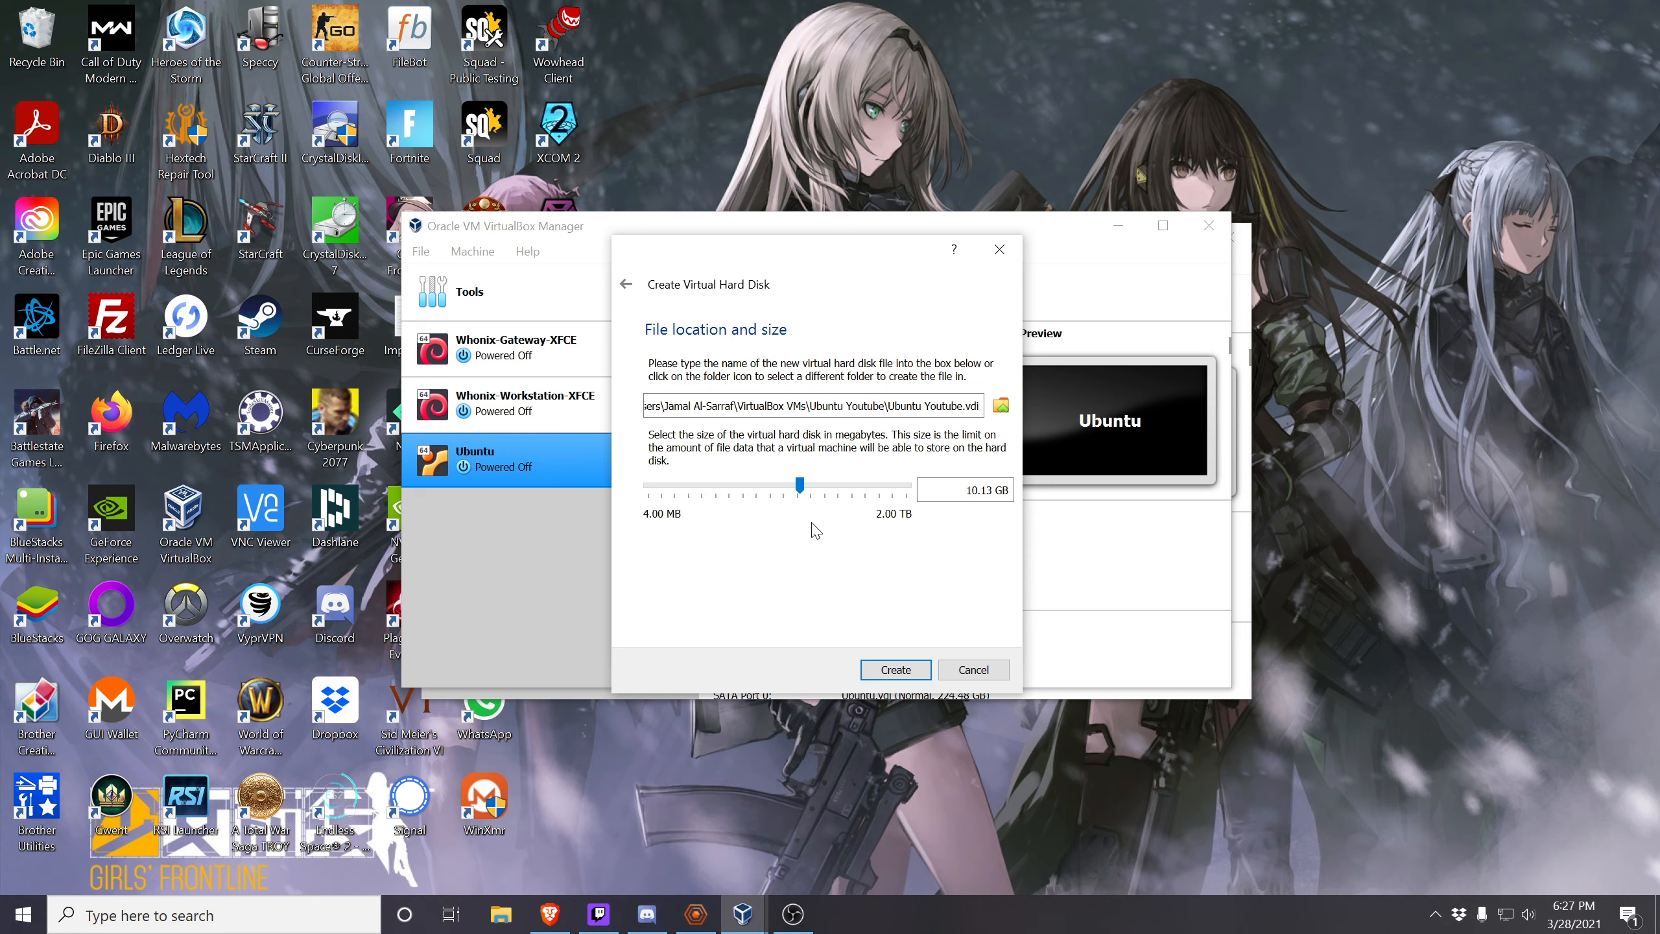
left_click(896, 668)
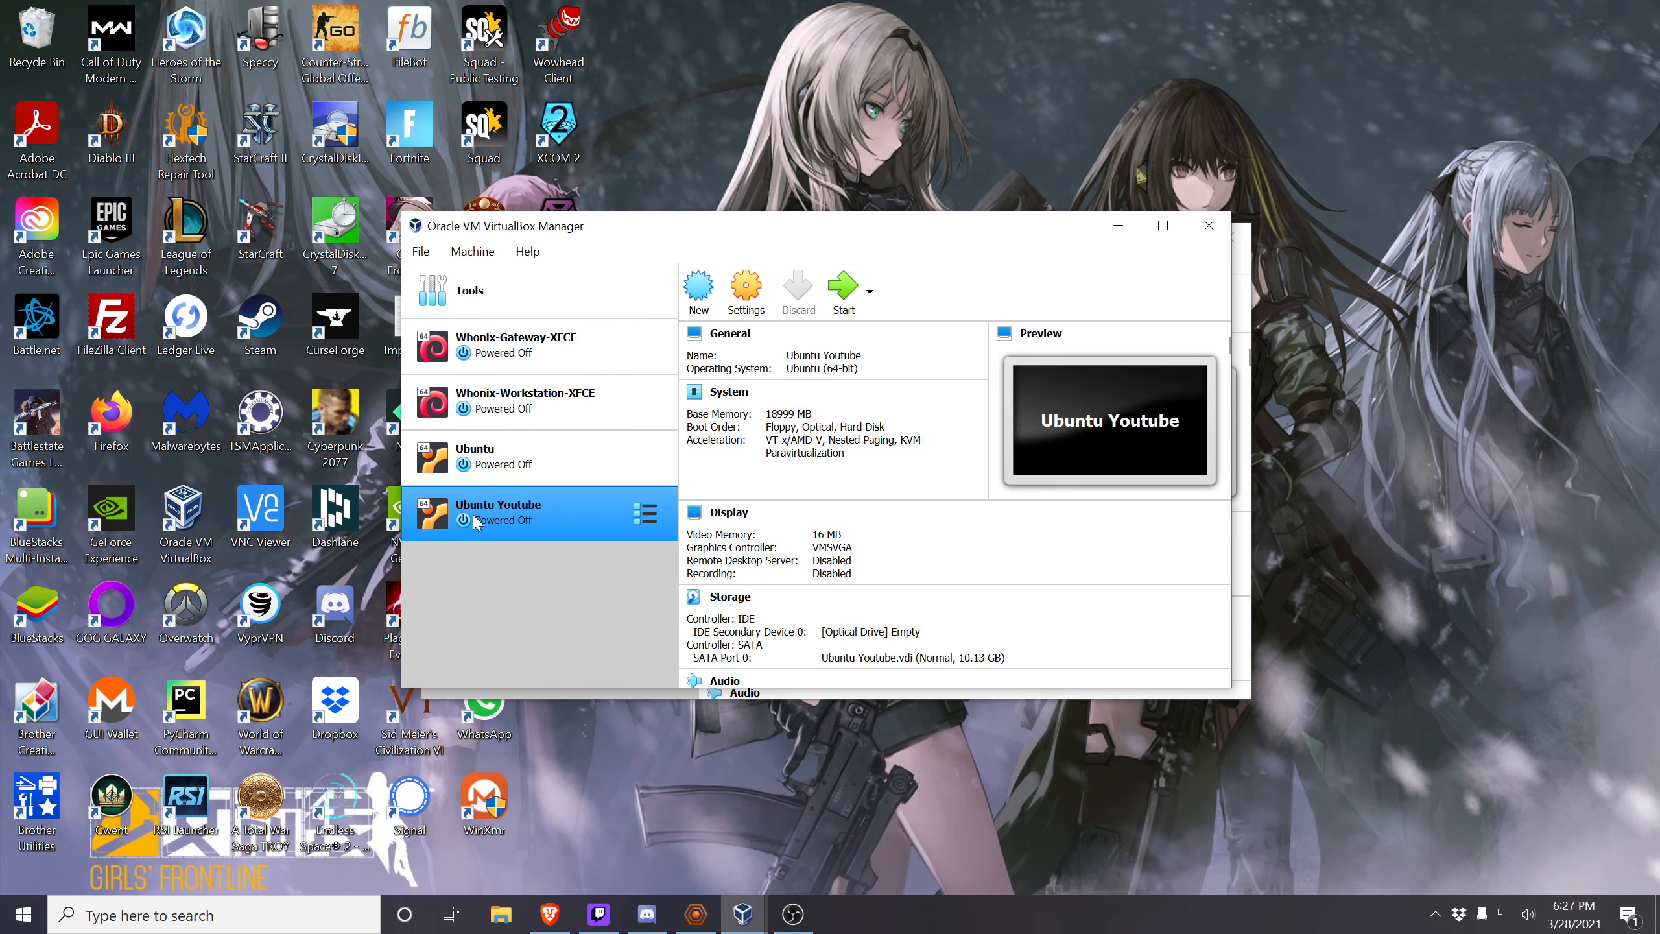
In the Ubuntu Youtube machine's system settings, assign 4 processors and enable PAE/NX.
left_click(647, 515)
left_click(571, 516)
right_click(583, 509)
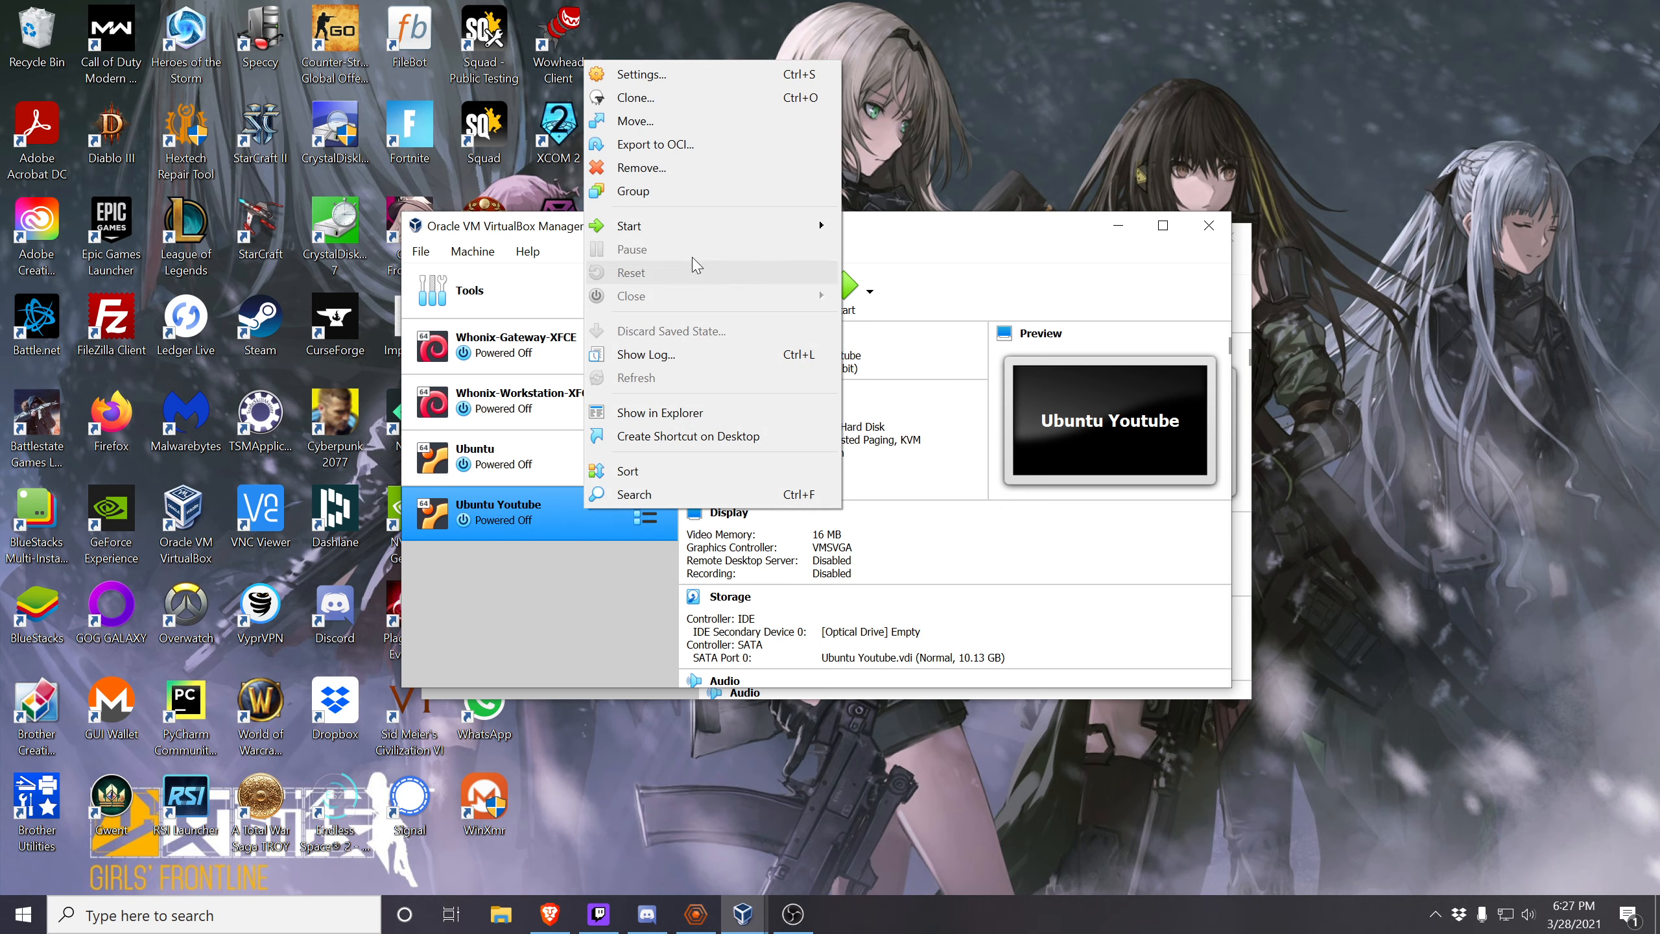
left_click(700, 76)
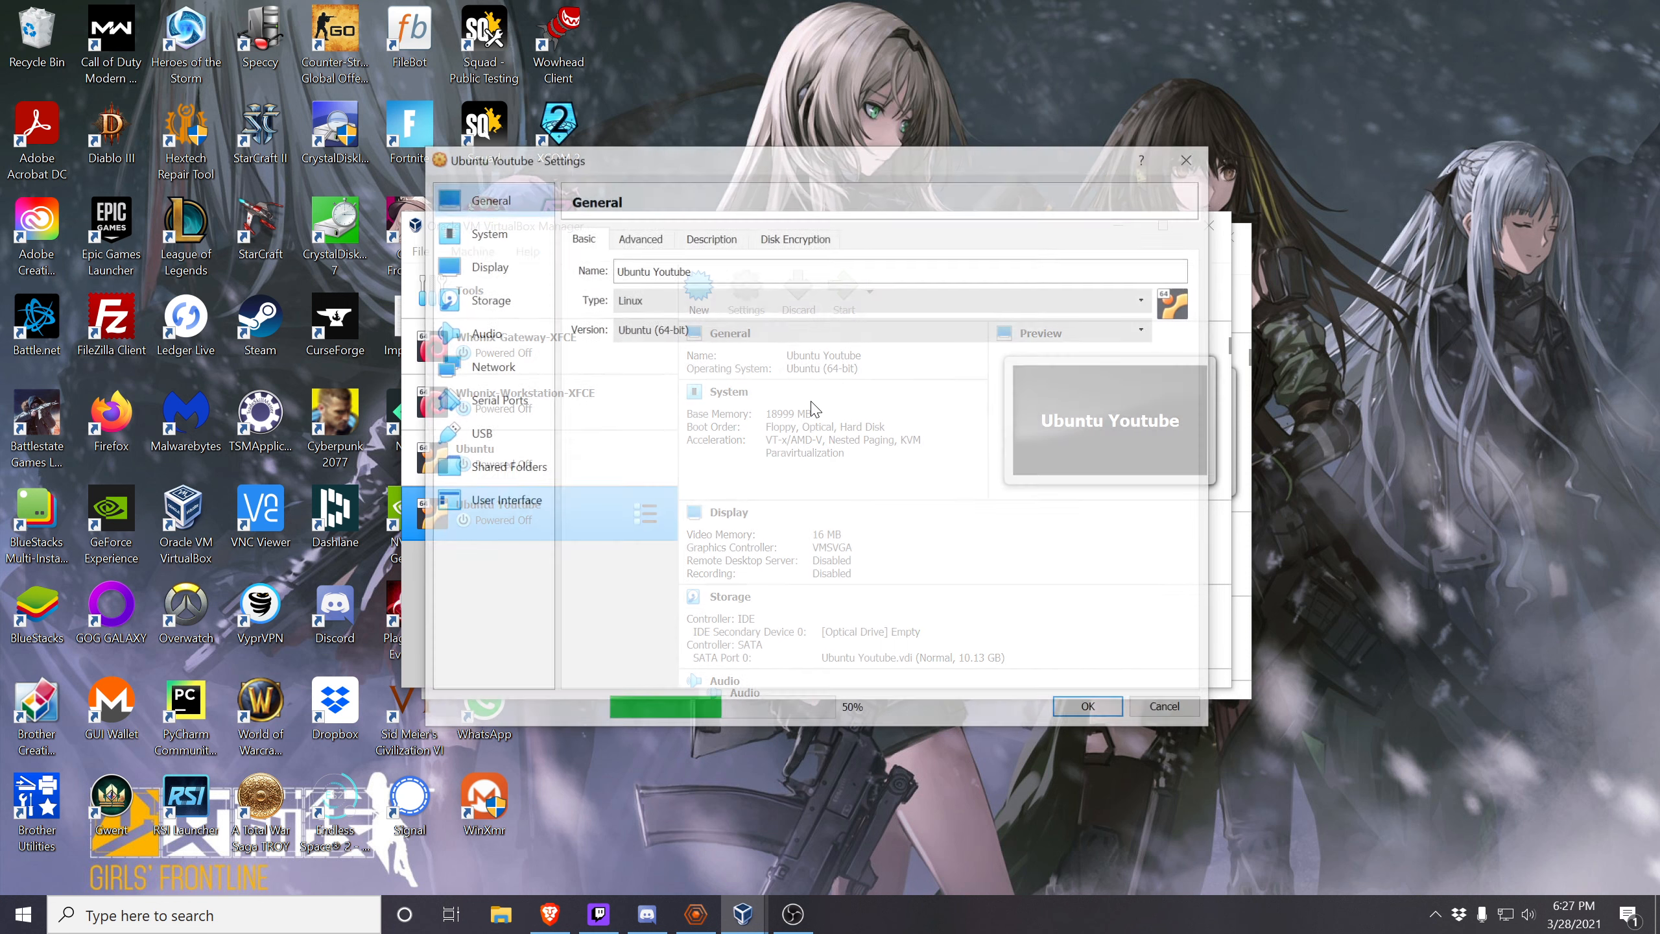
left_click(653, 243)
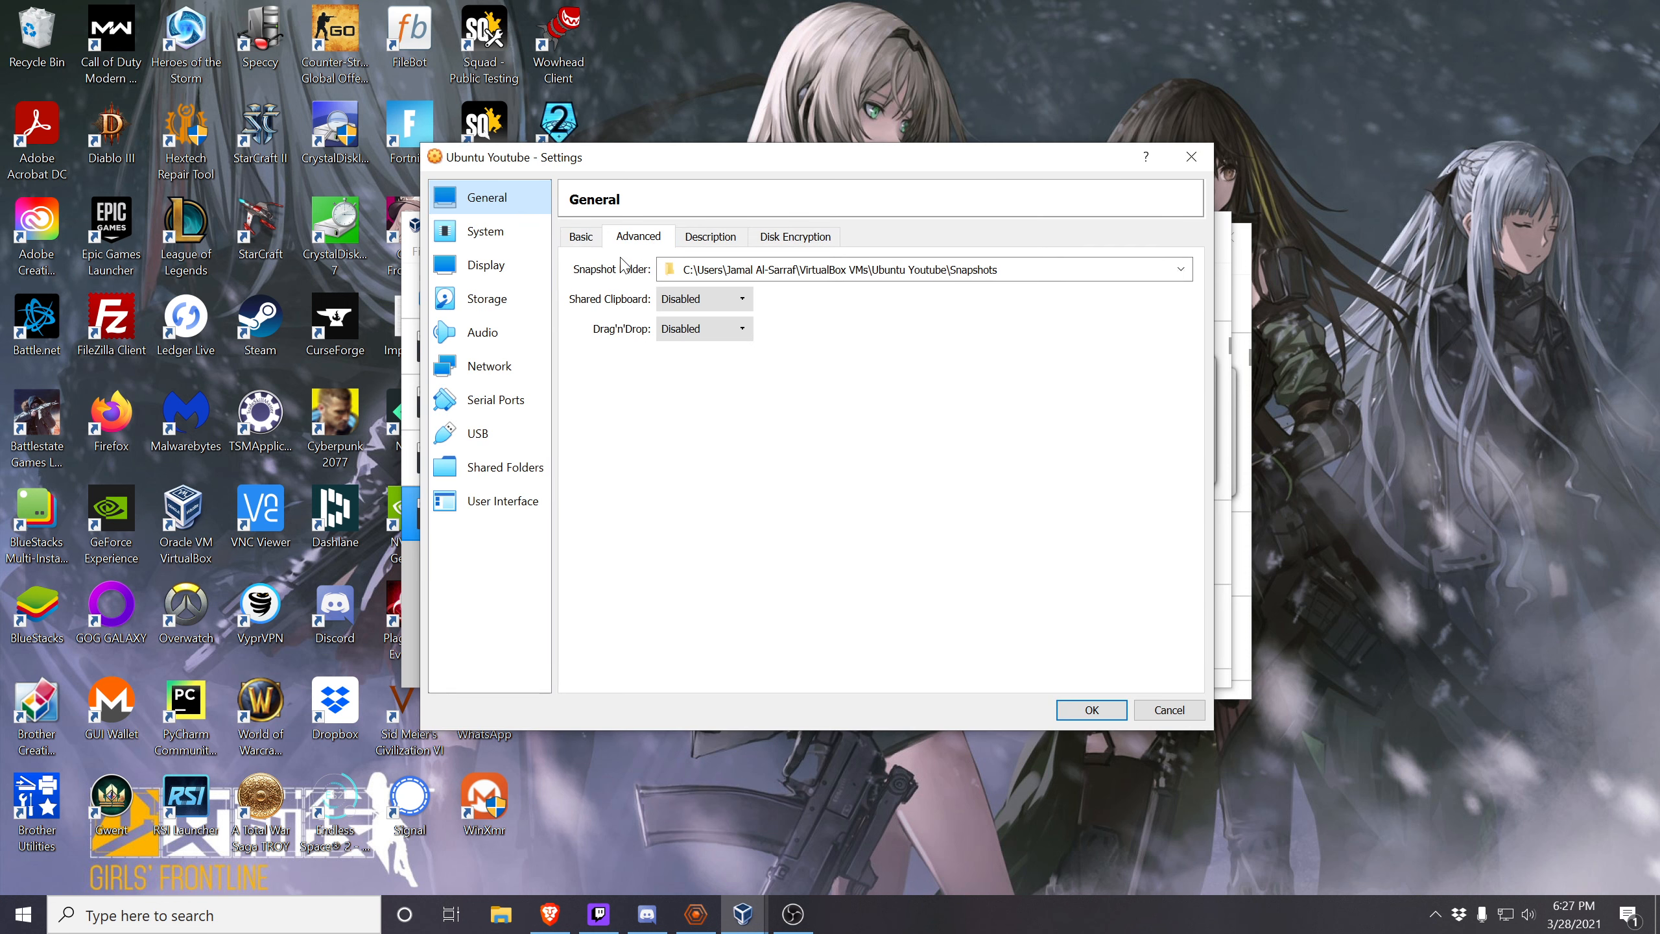
left_click(509, 240)
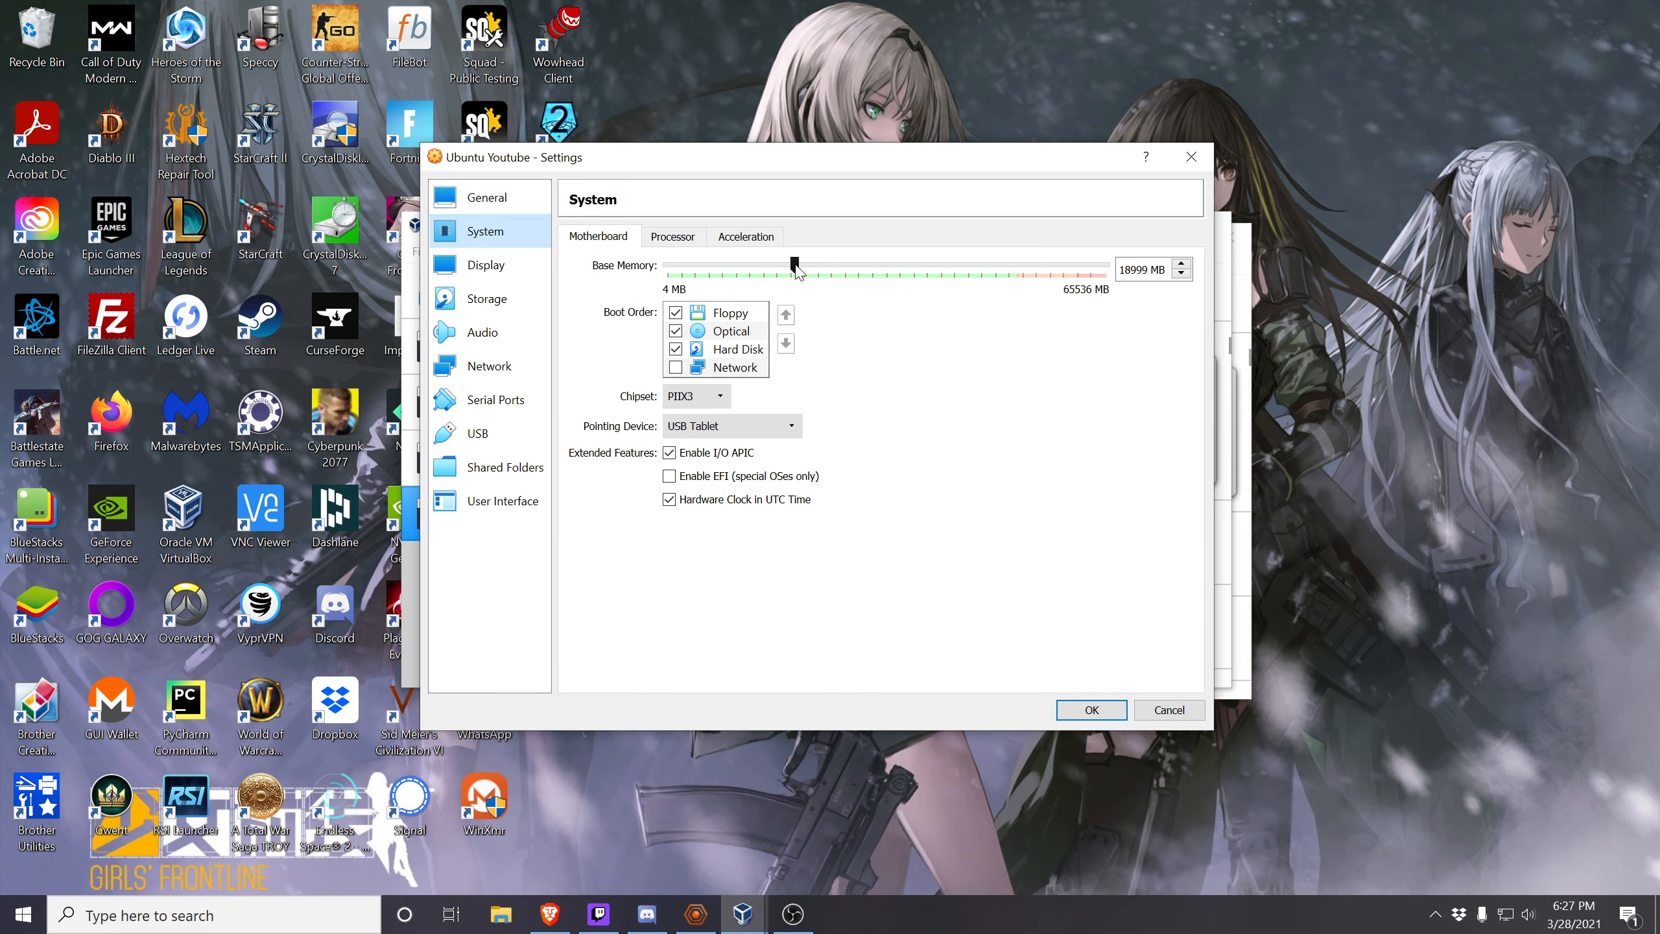
left_click(677, 238)
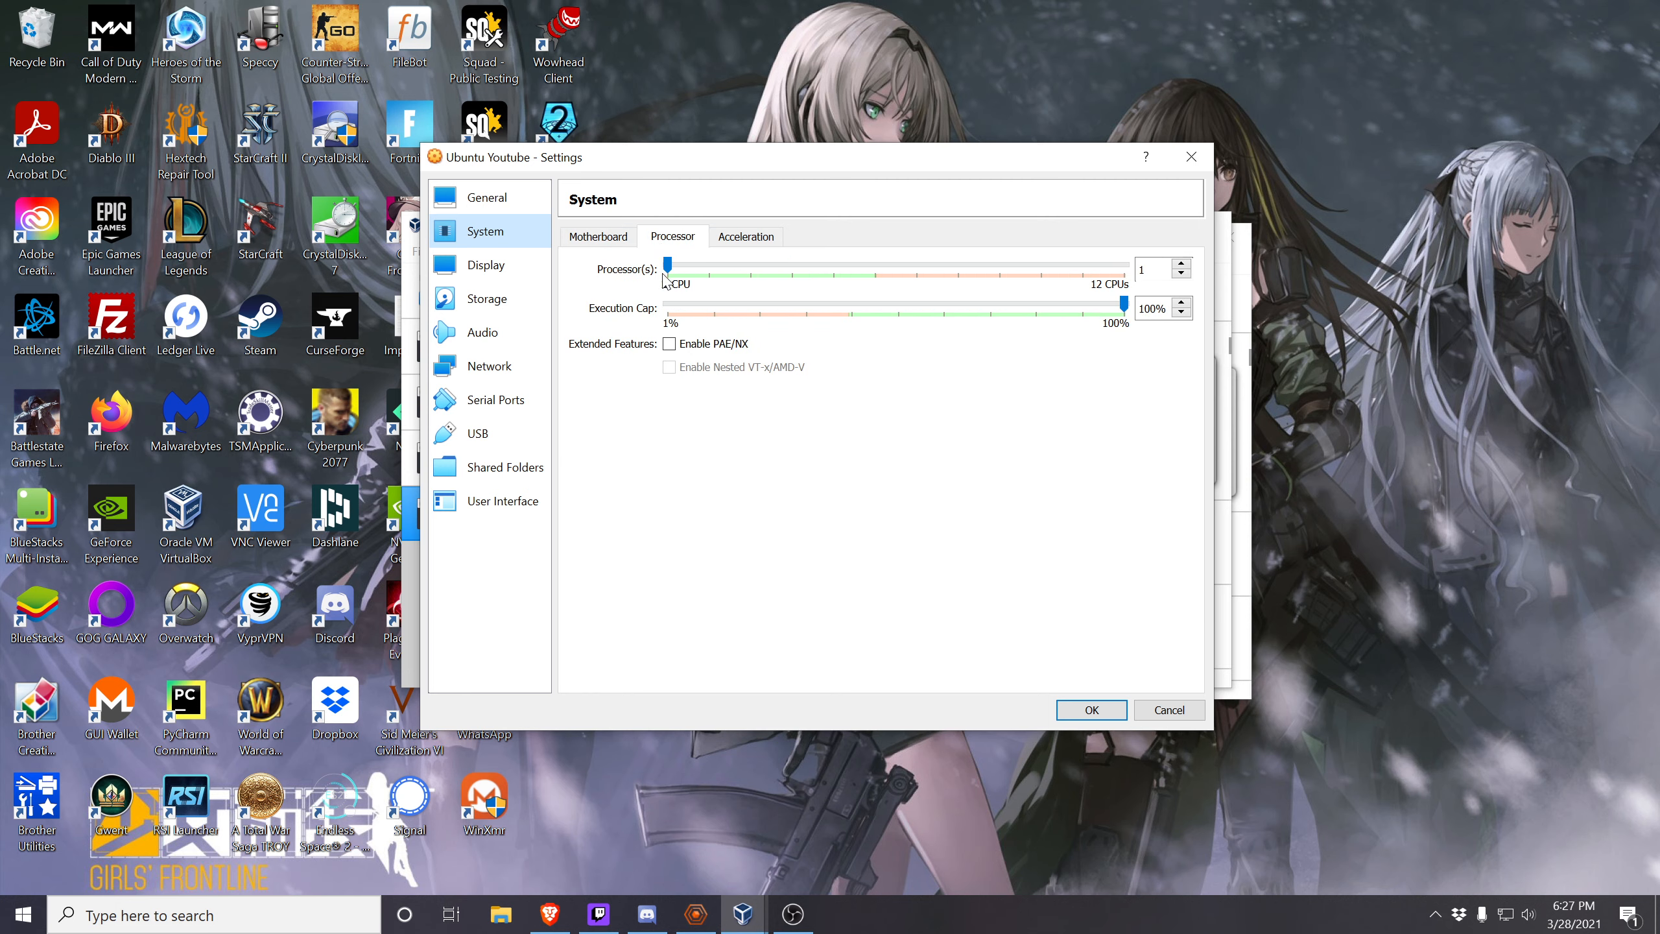
left_click_drag(667, 265, 810, 274)
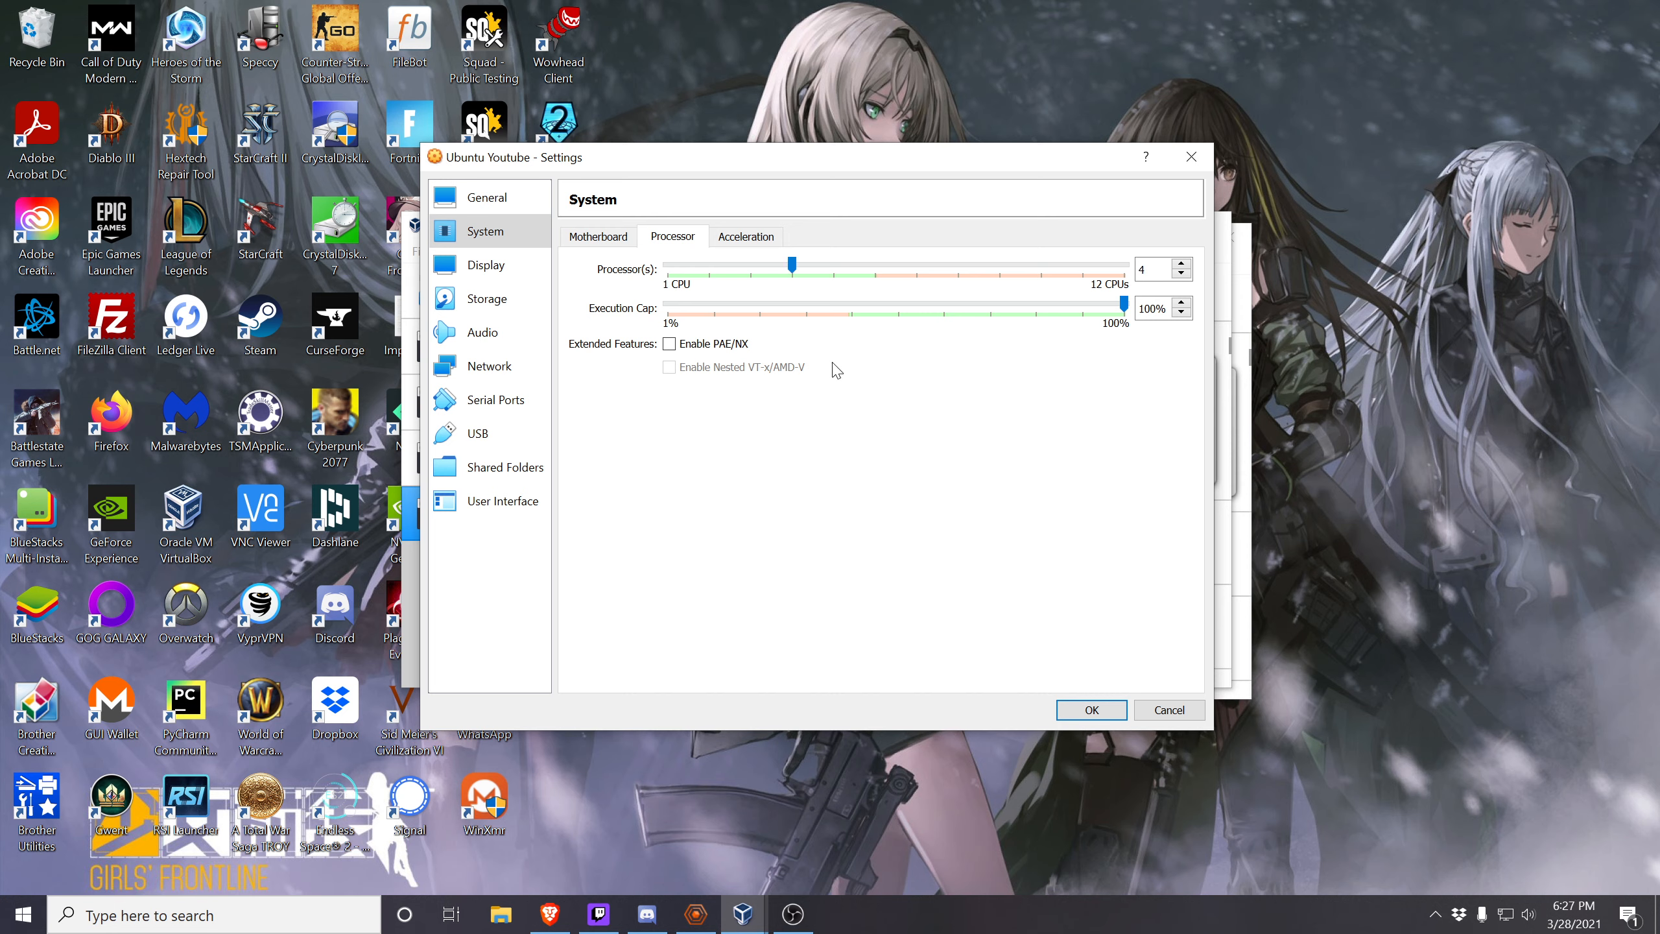
left_click(669, 344)
Set the machine's video memory to 128 MB and enable 3D acceleration.
left_click(495, 269)
left_click_drag(726, 264, 1116, 265)
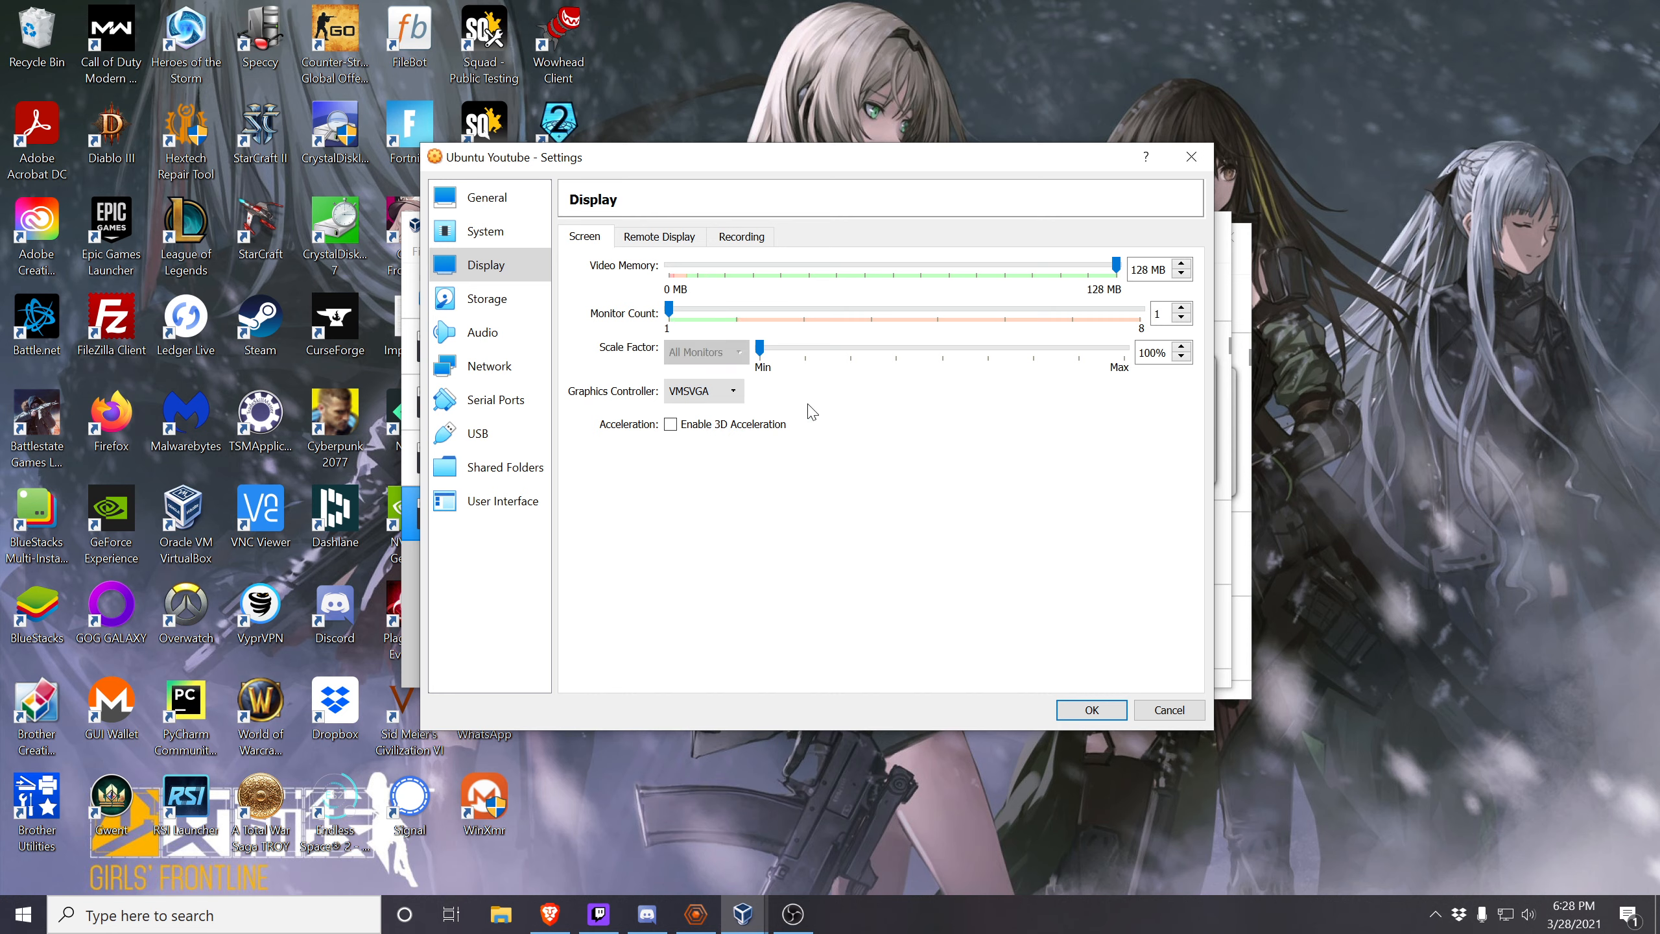
left_click(671, 424)
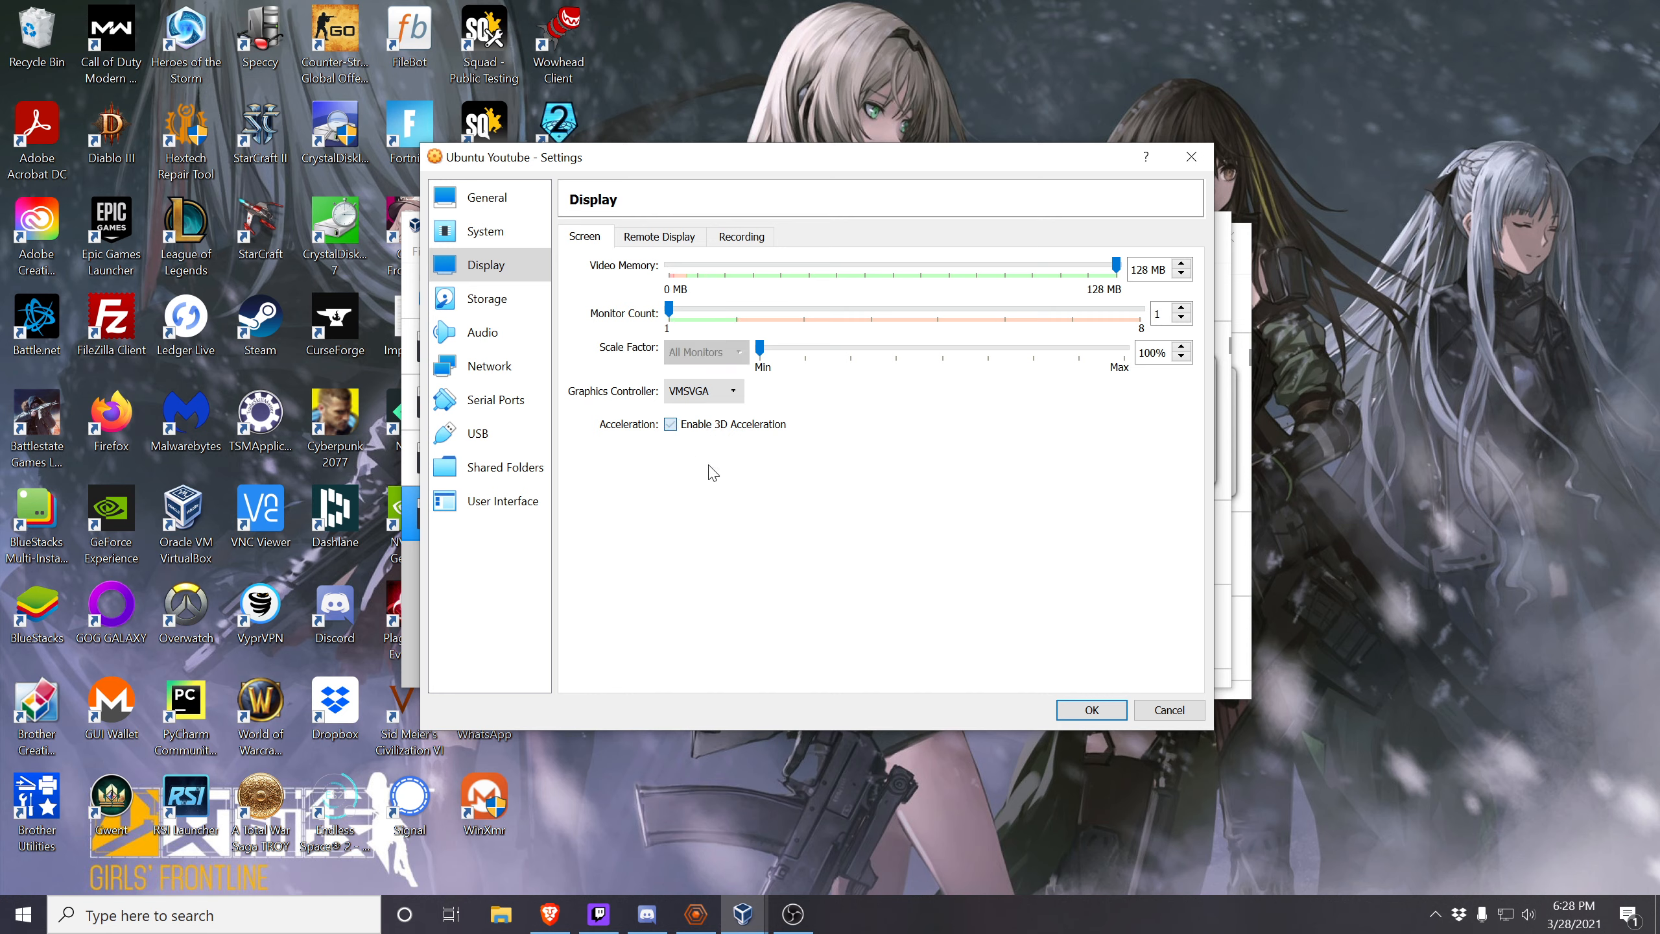
Load ubuntu-20.04.2.0-desktop-amd64.iso into the empty IDE optical drive and mark it as a Live CD/DVD.
left_click(504, 302)
left_click(678, 292)
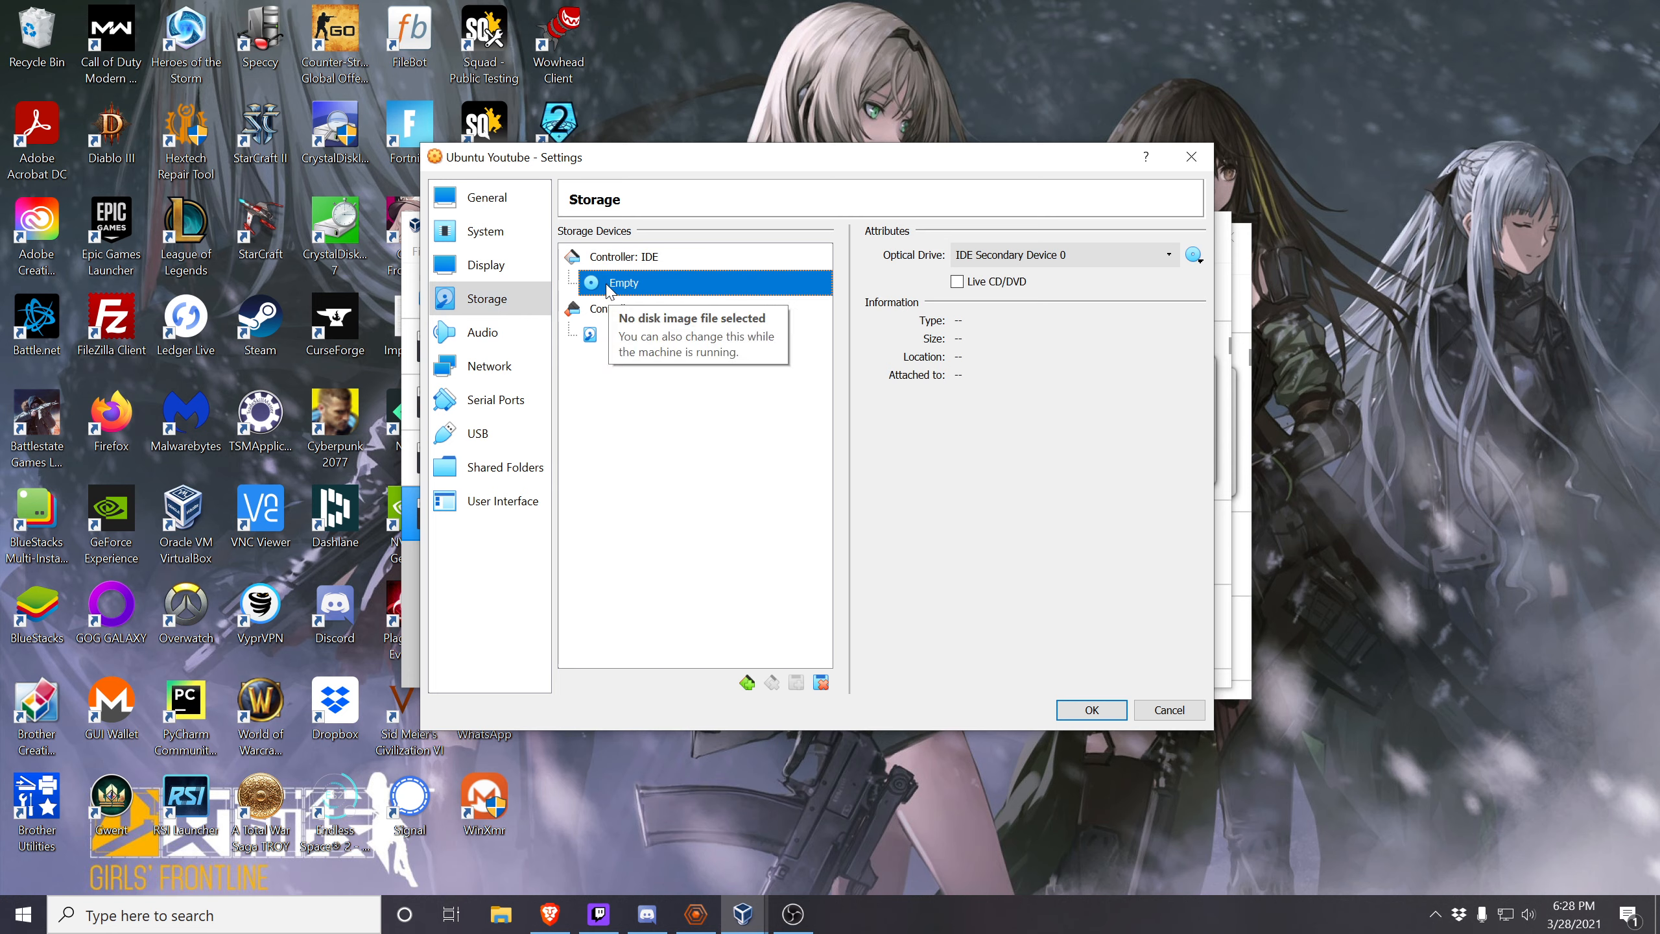
left_click(957, 282)
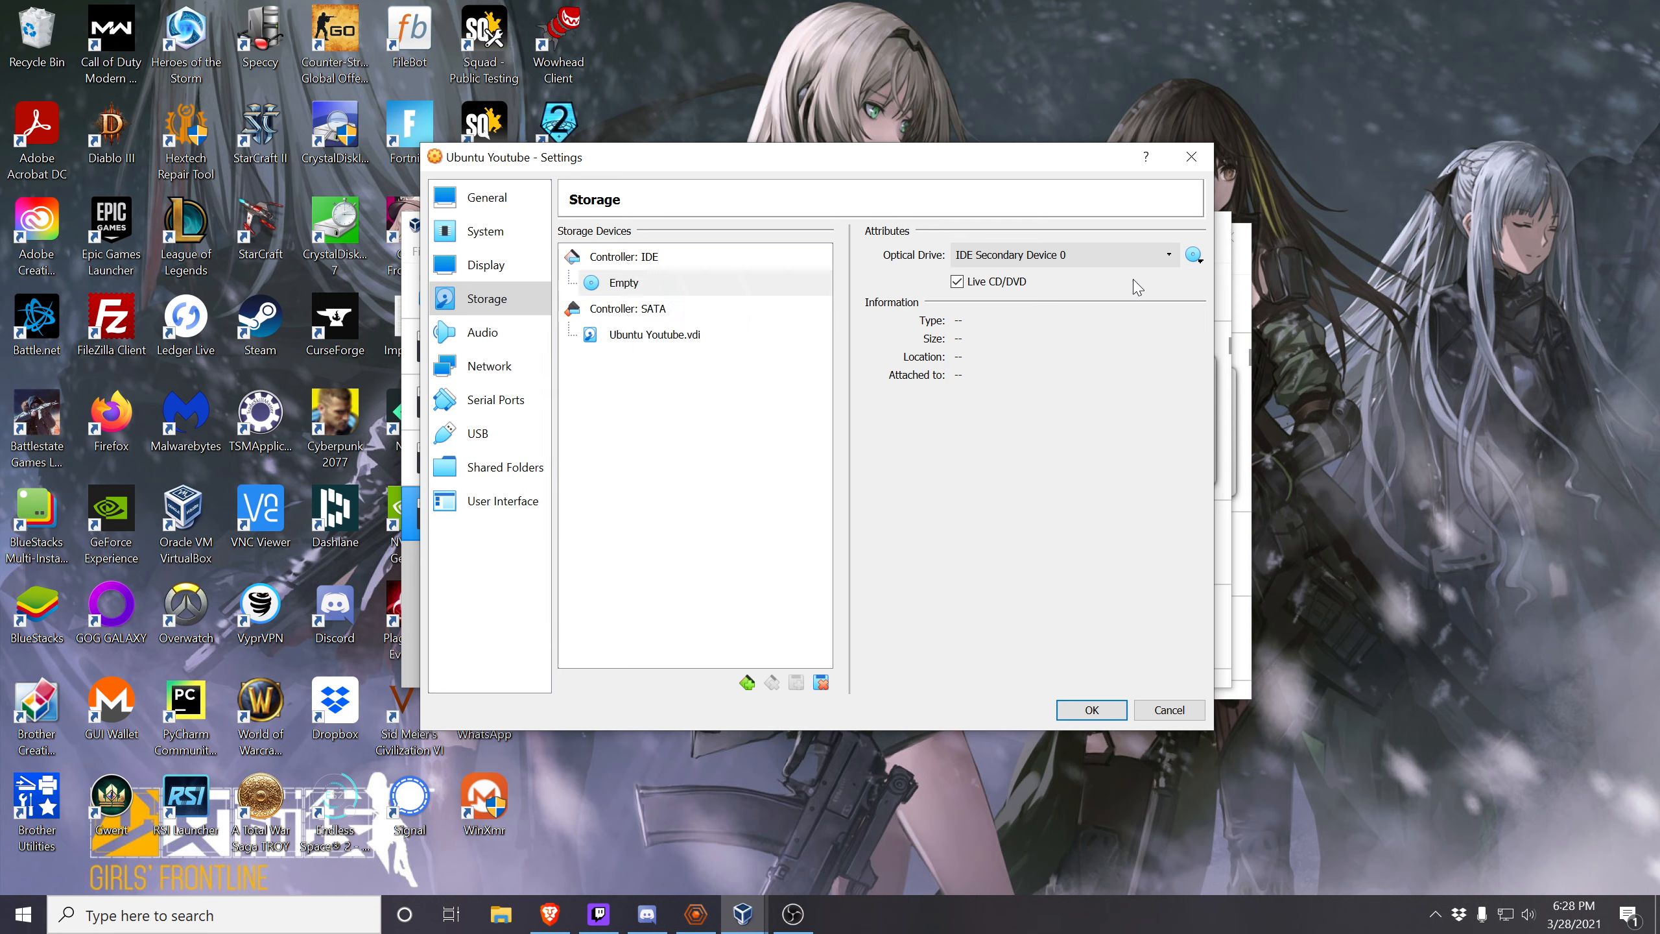
left_click(1193, 255)
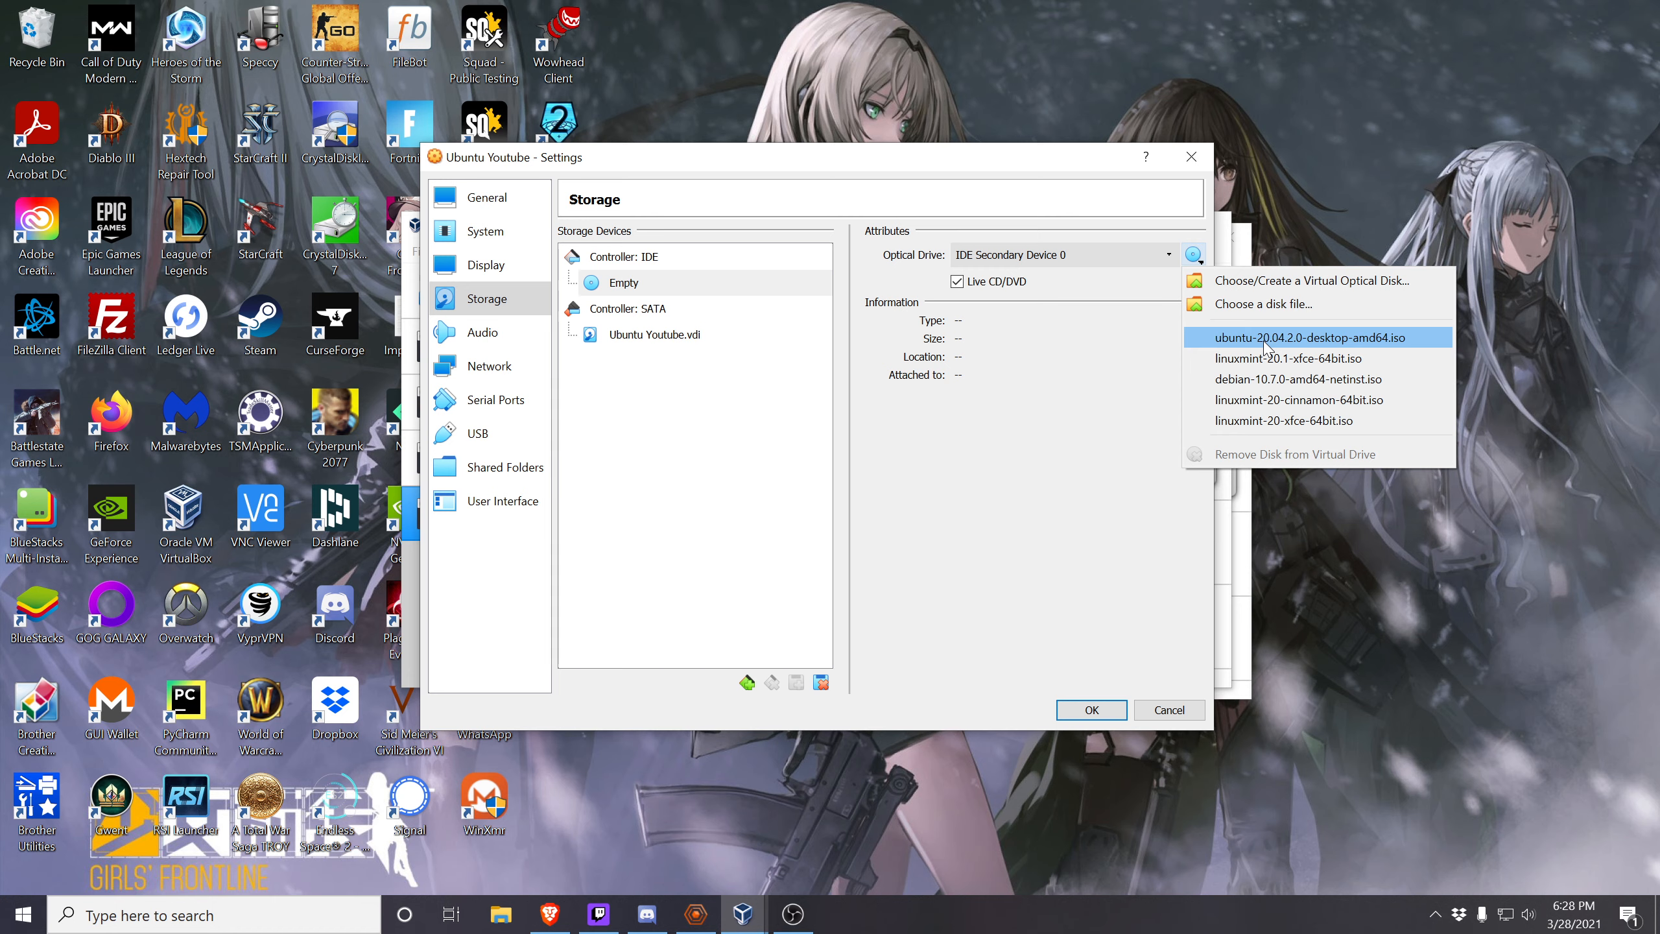
left_click(1353, 340)
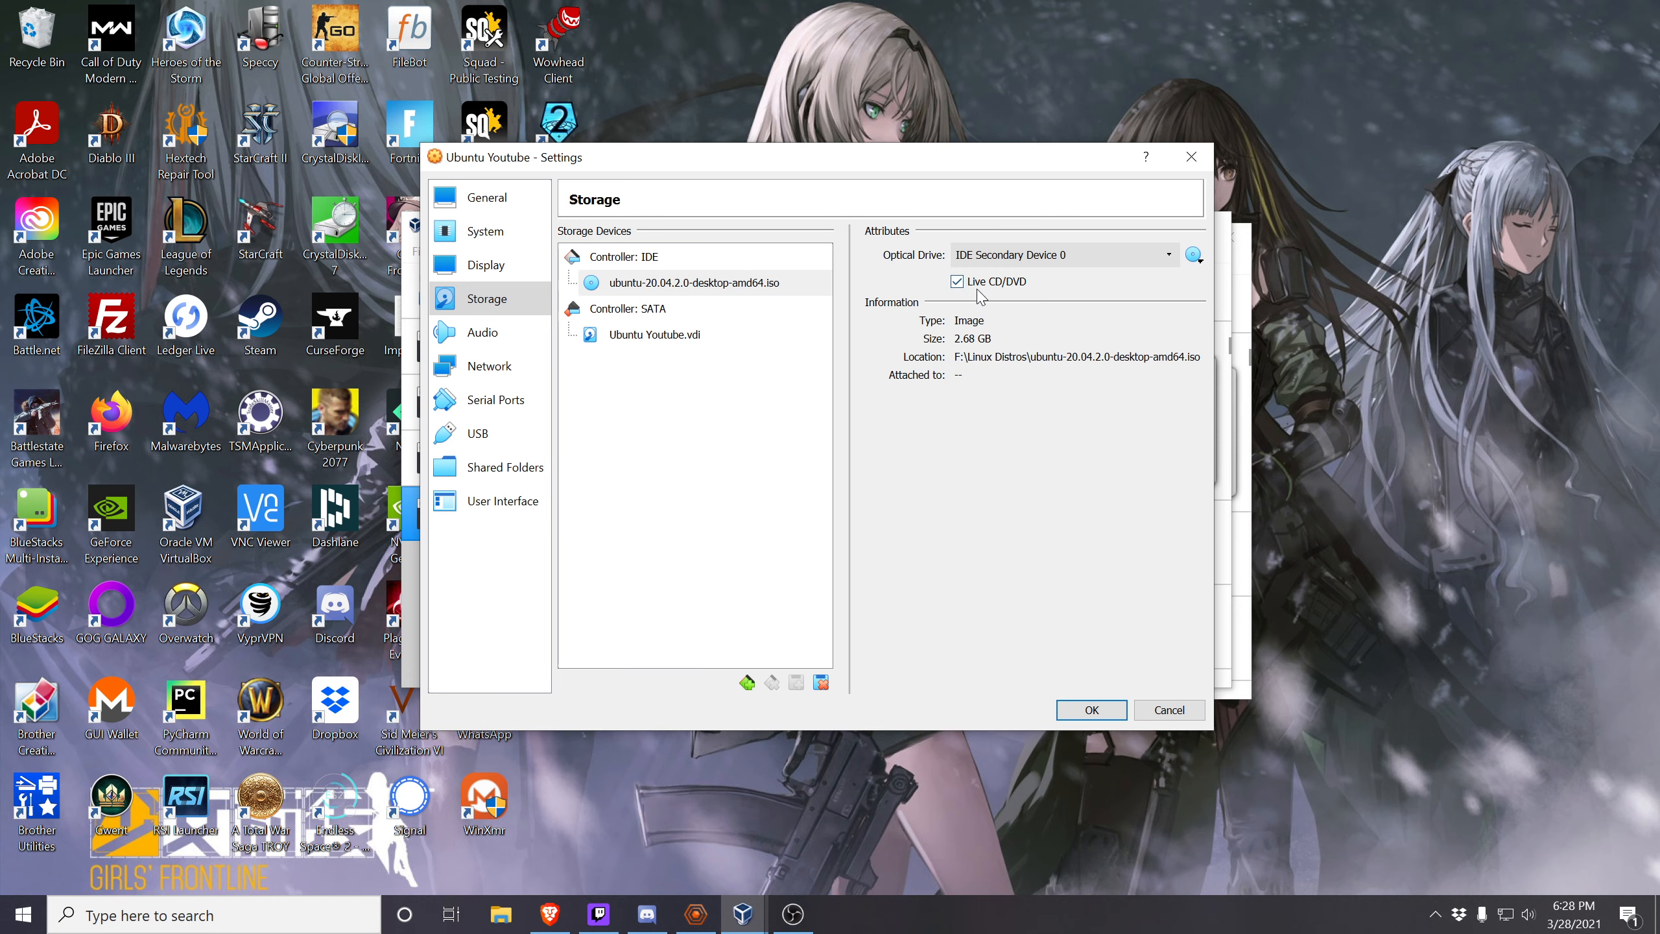
Review the machine's audio, network, serial port, USB and shared folder settings, and recheck its storage, system and general settings.
left_click(500, 341)
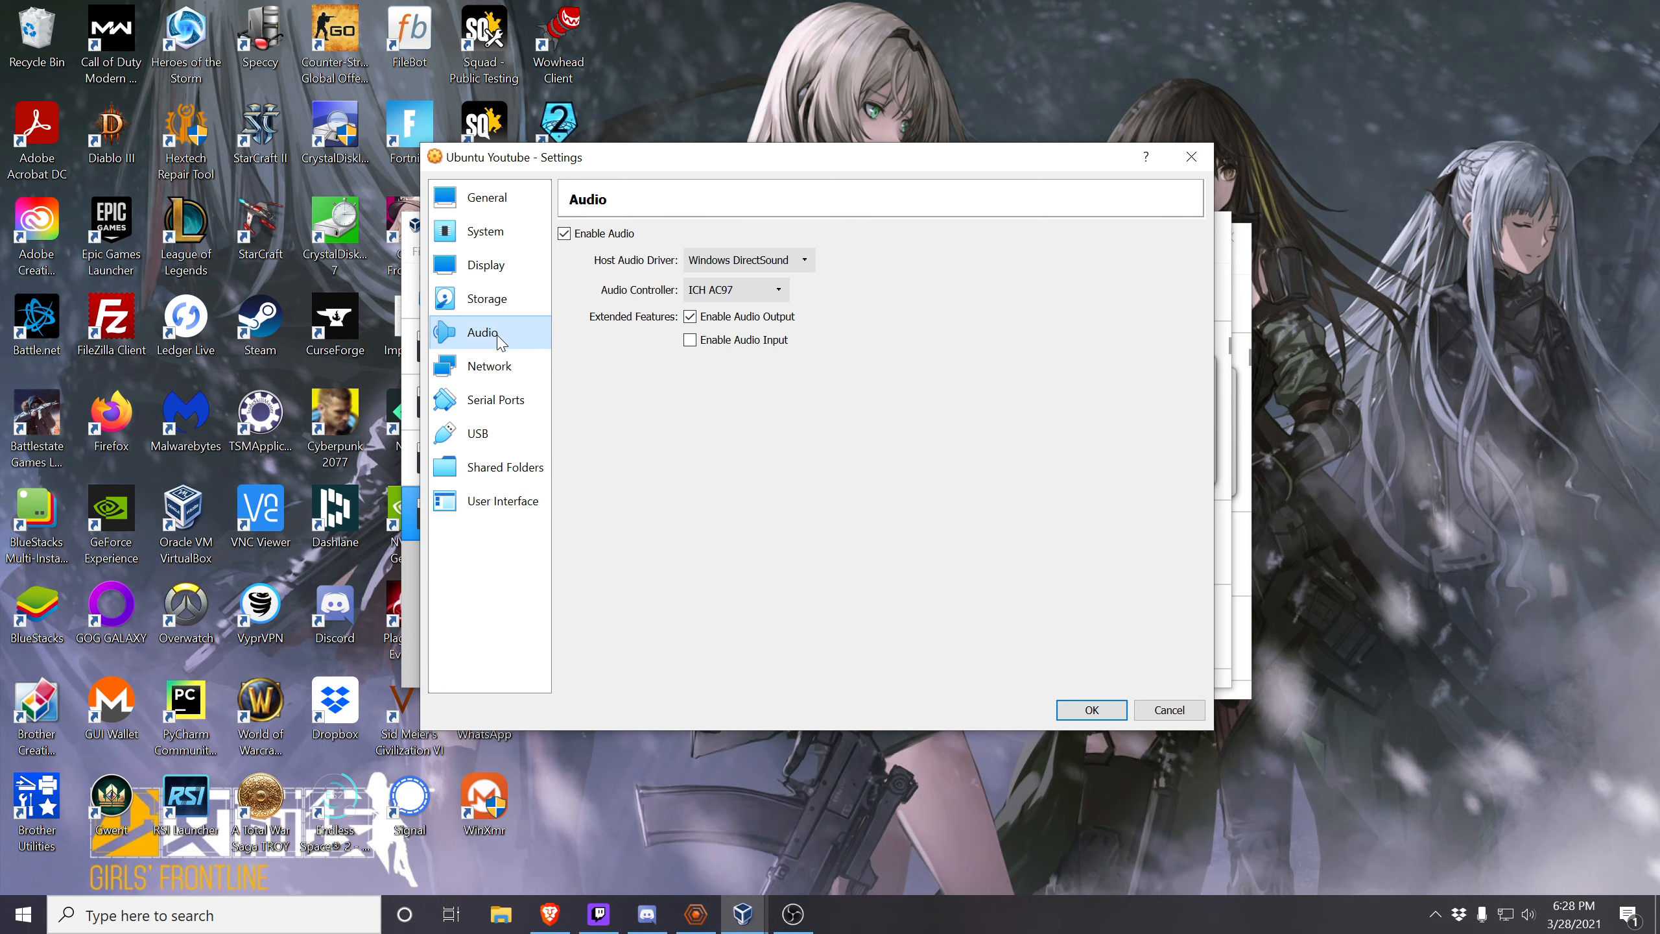
left_click(500, 371)
left_click(501, 408)
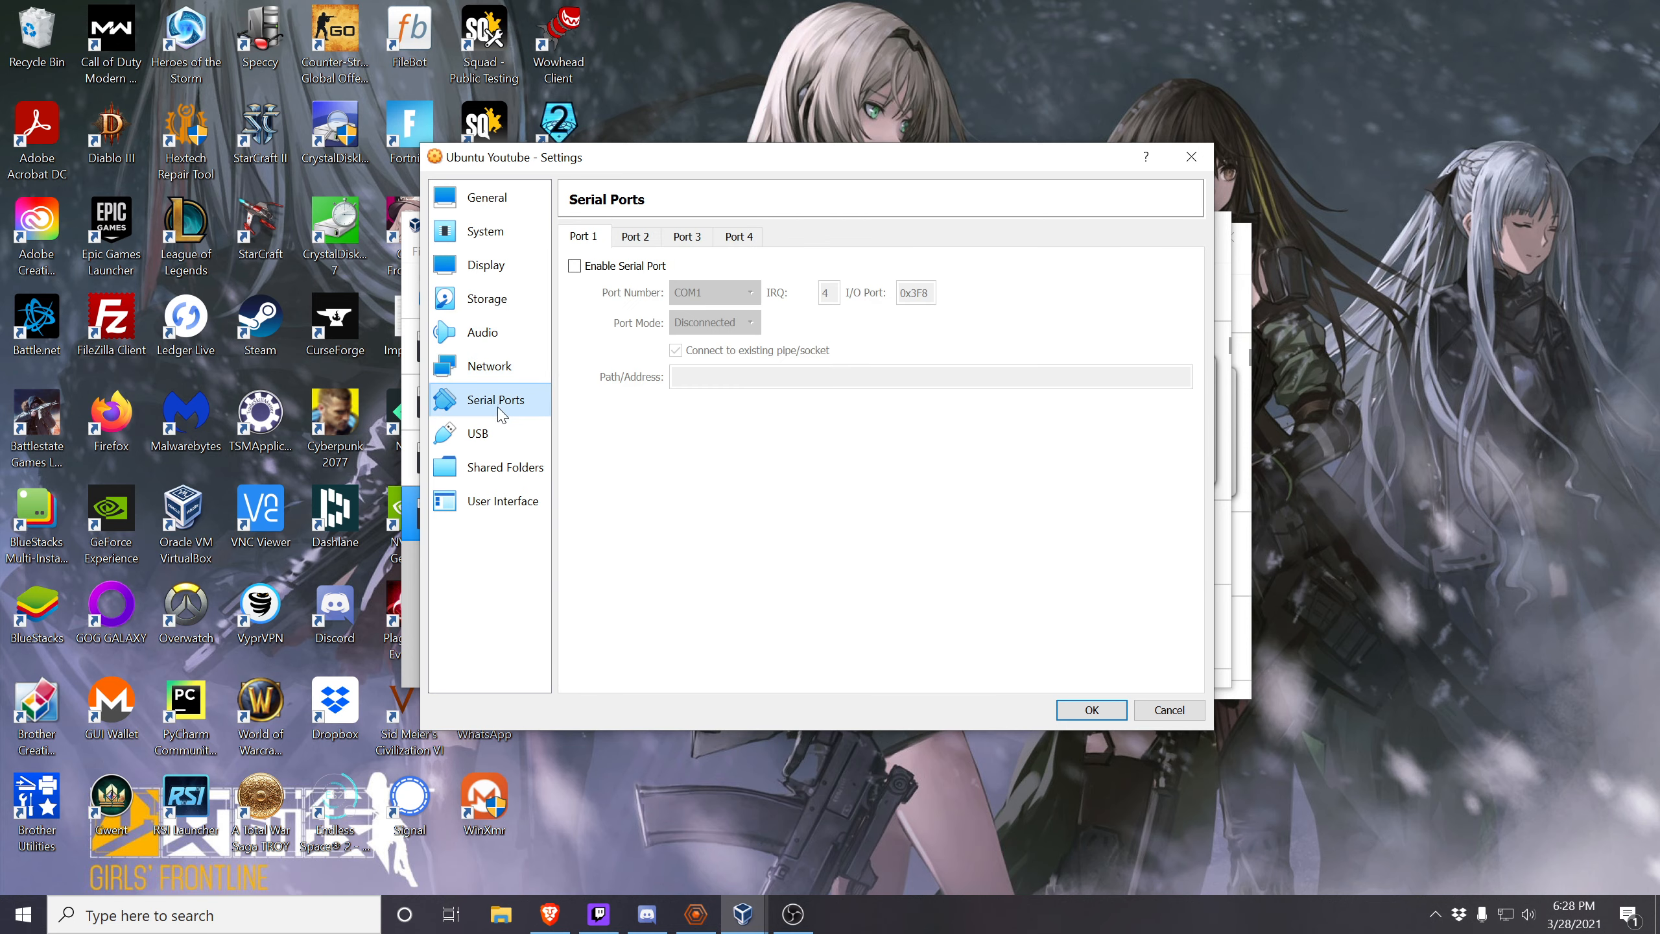
left_click(501, 433)
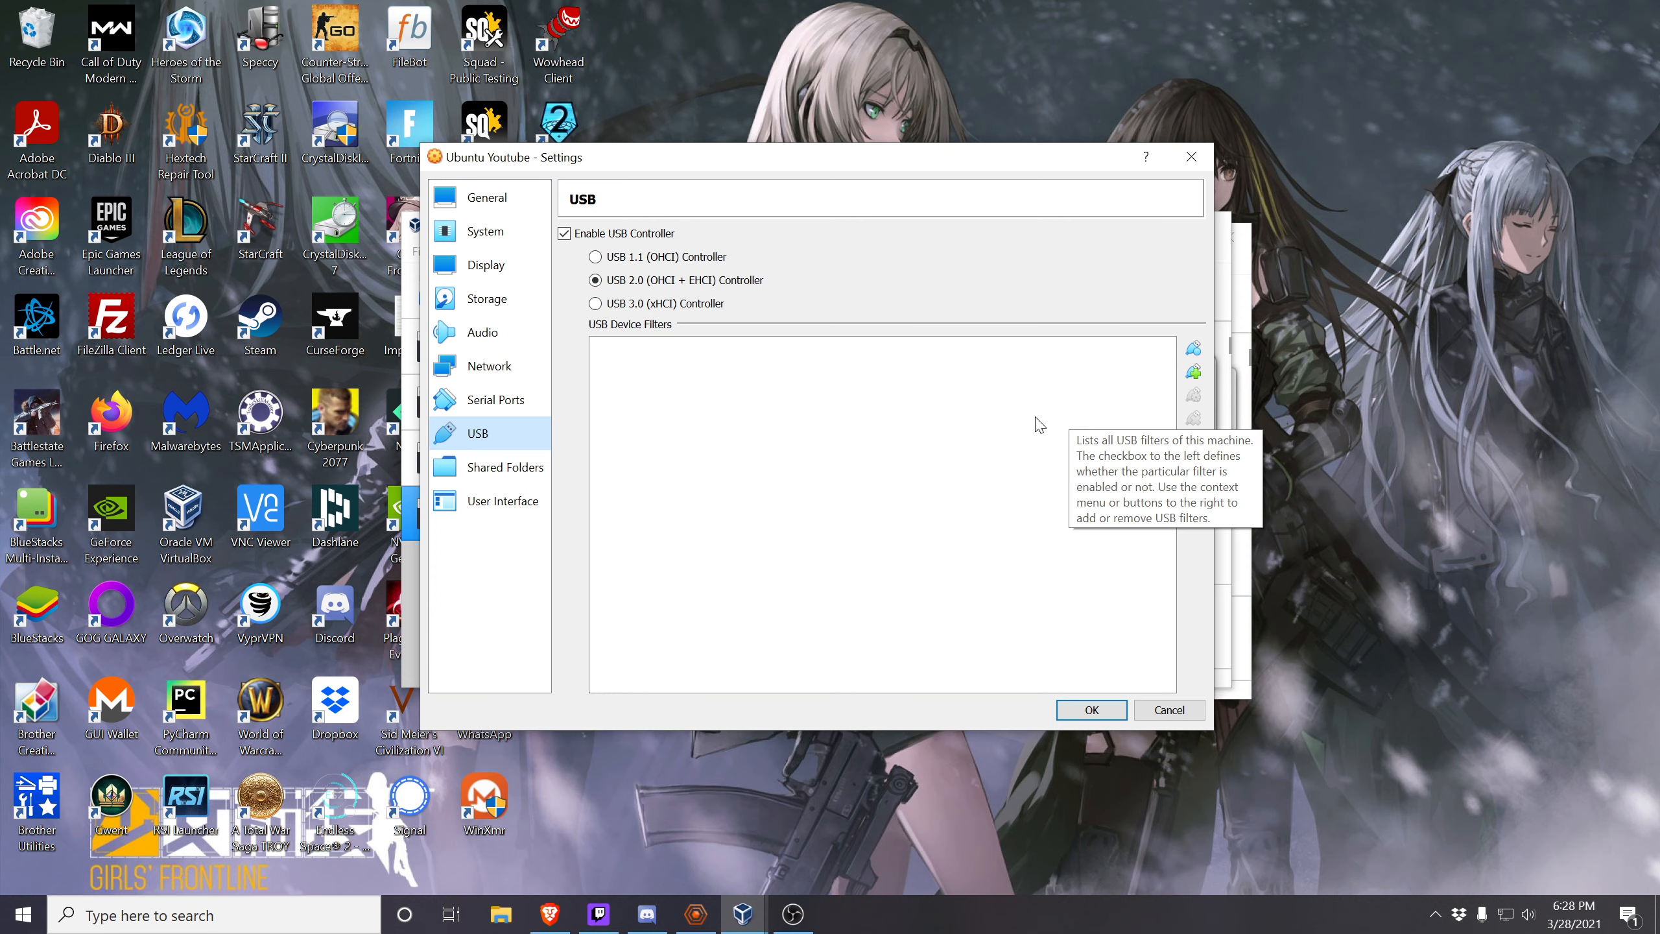
left_click(504, 466)
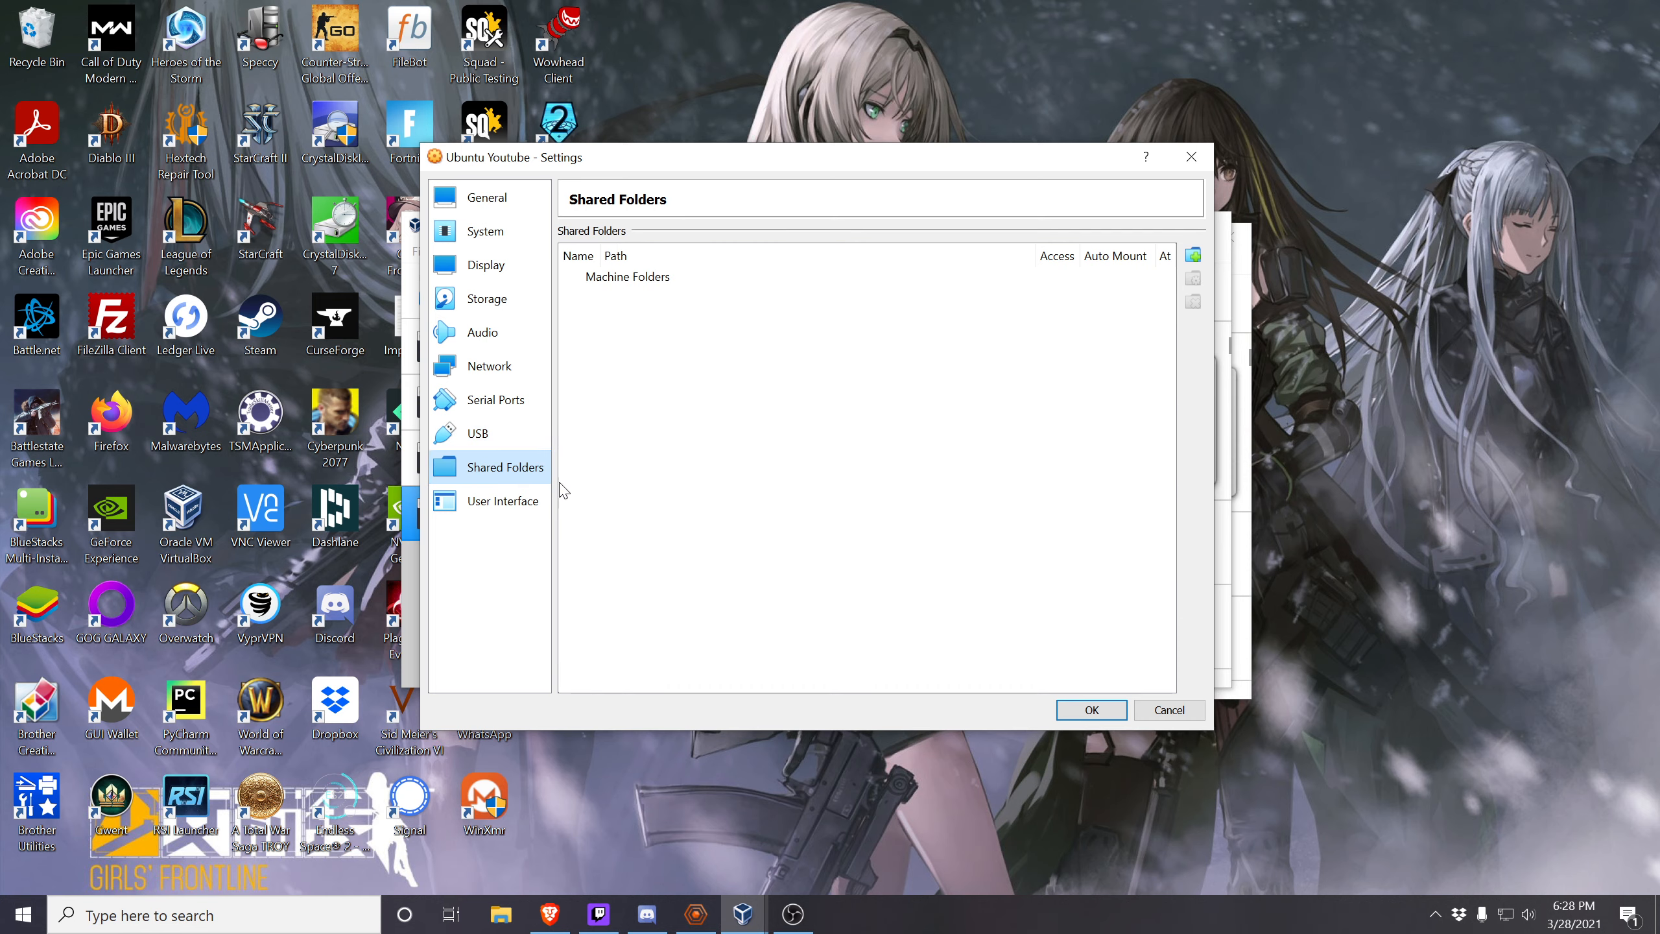
left_click(501, 435)
left_click(502, 403)
left_click(511, 366)
left_click(497, 333)
left_click(501, 300)
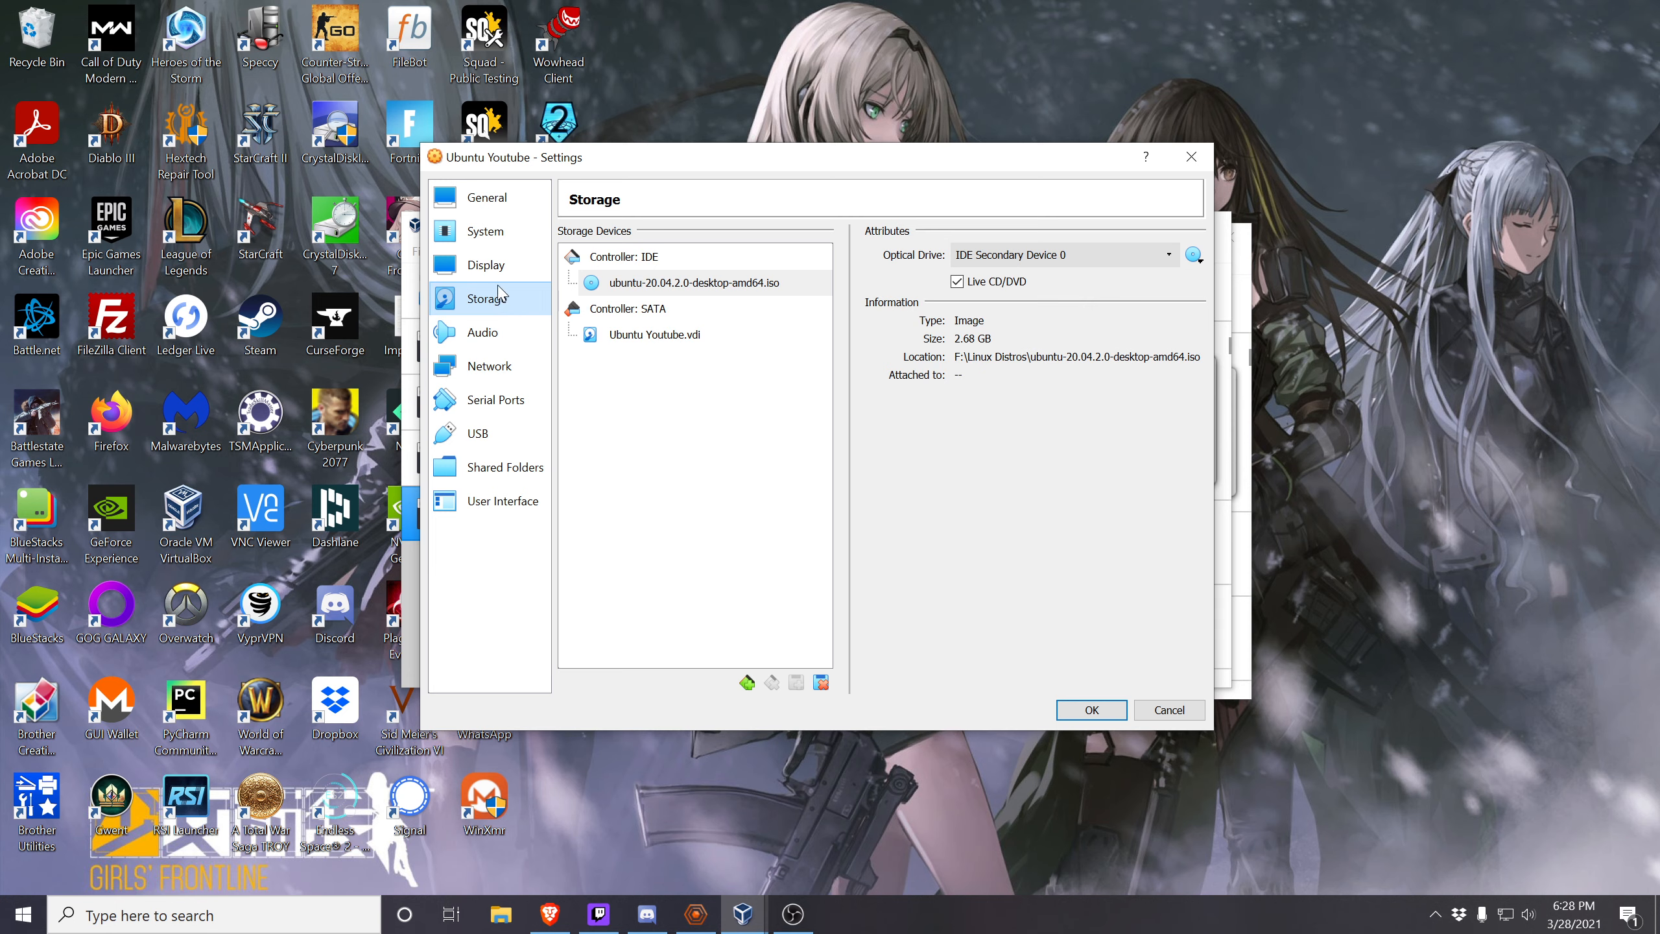
left_click(500, 233)
left_click(504, 207)
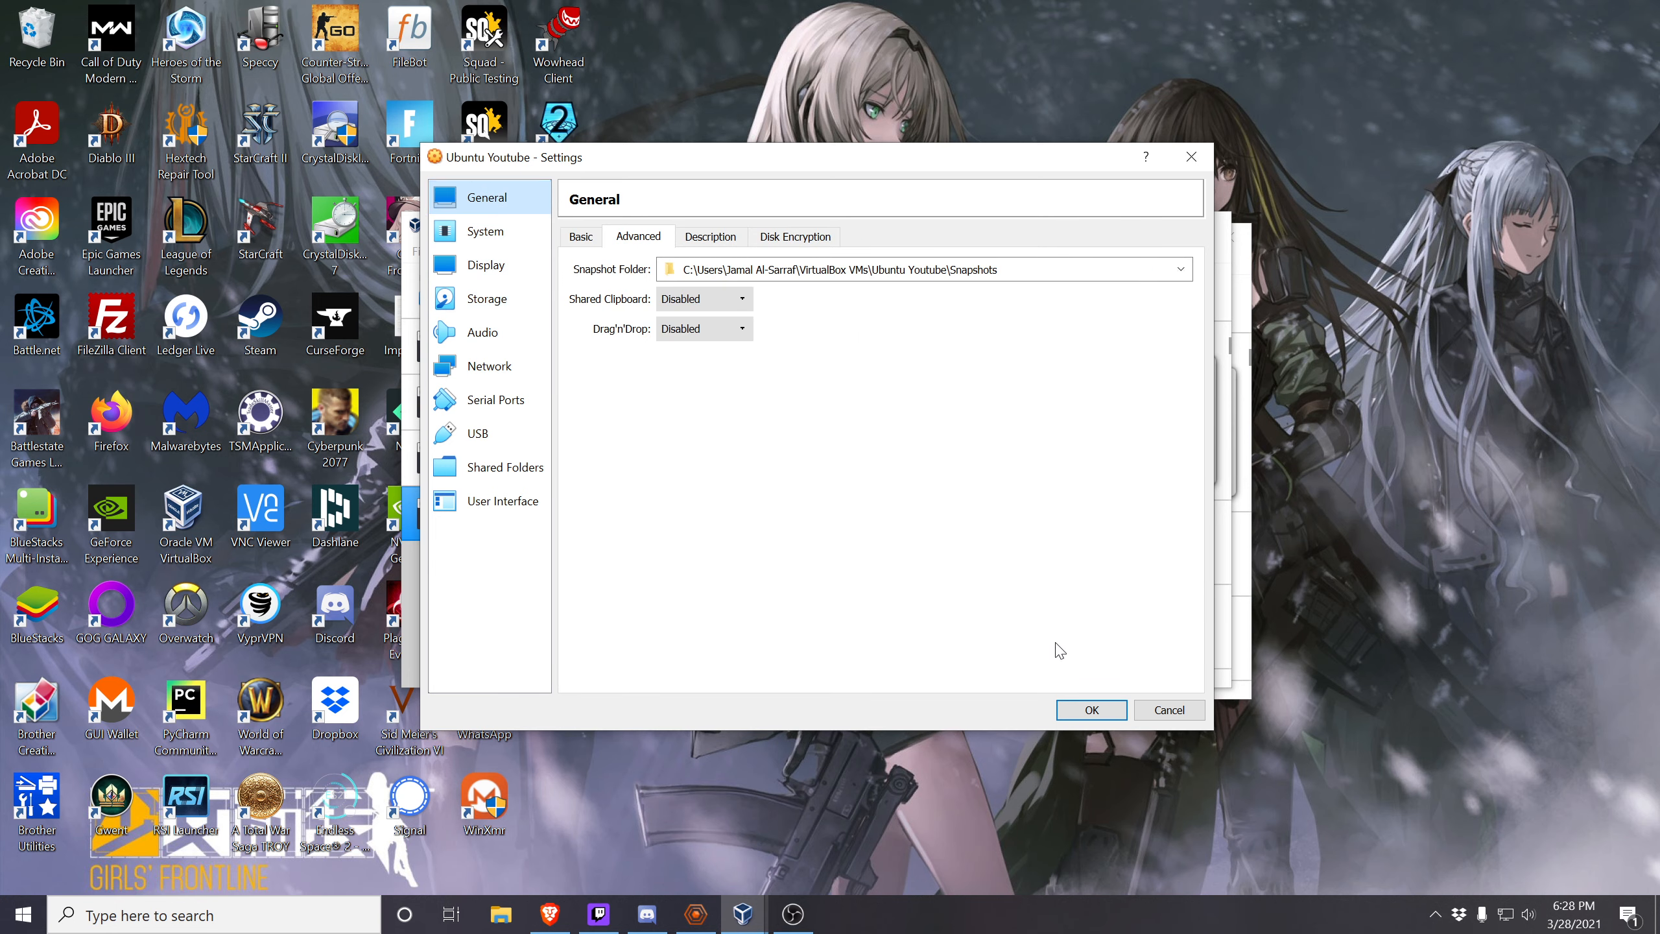
Save the machine's settings and start it from ubuntu-20.04.2.0-desktop-amd64.iso in a maximized window.
left_click(1100, 719)
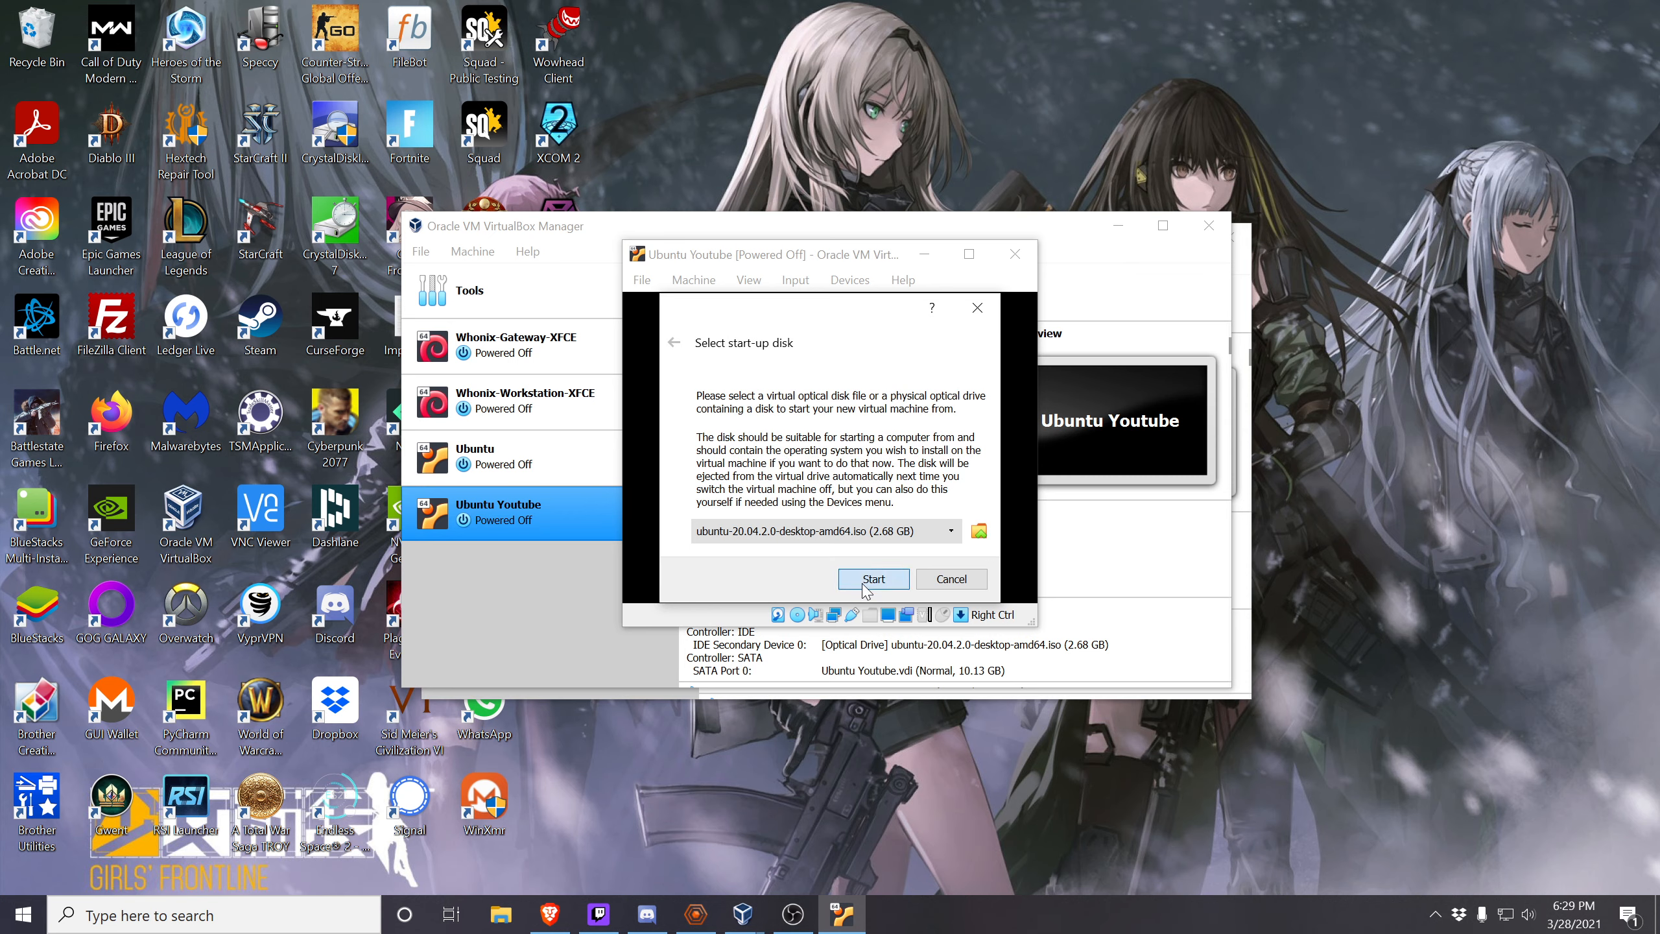
left_click(919, 535)
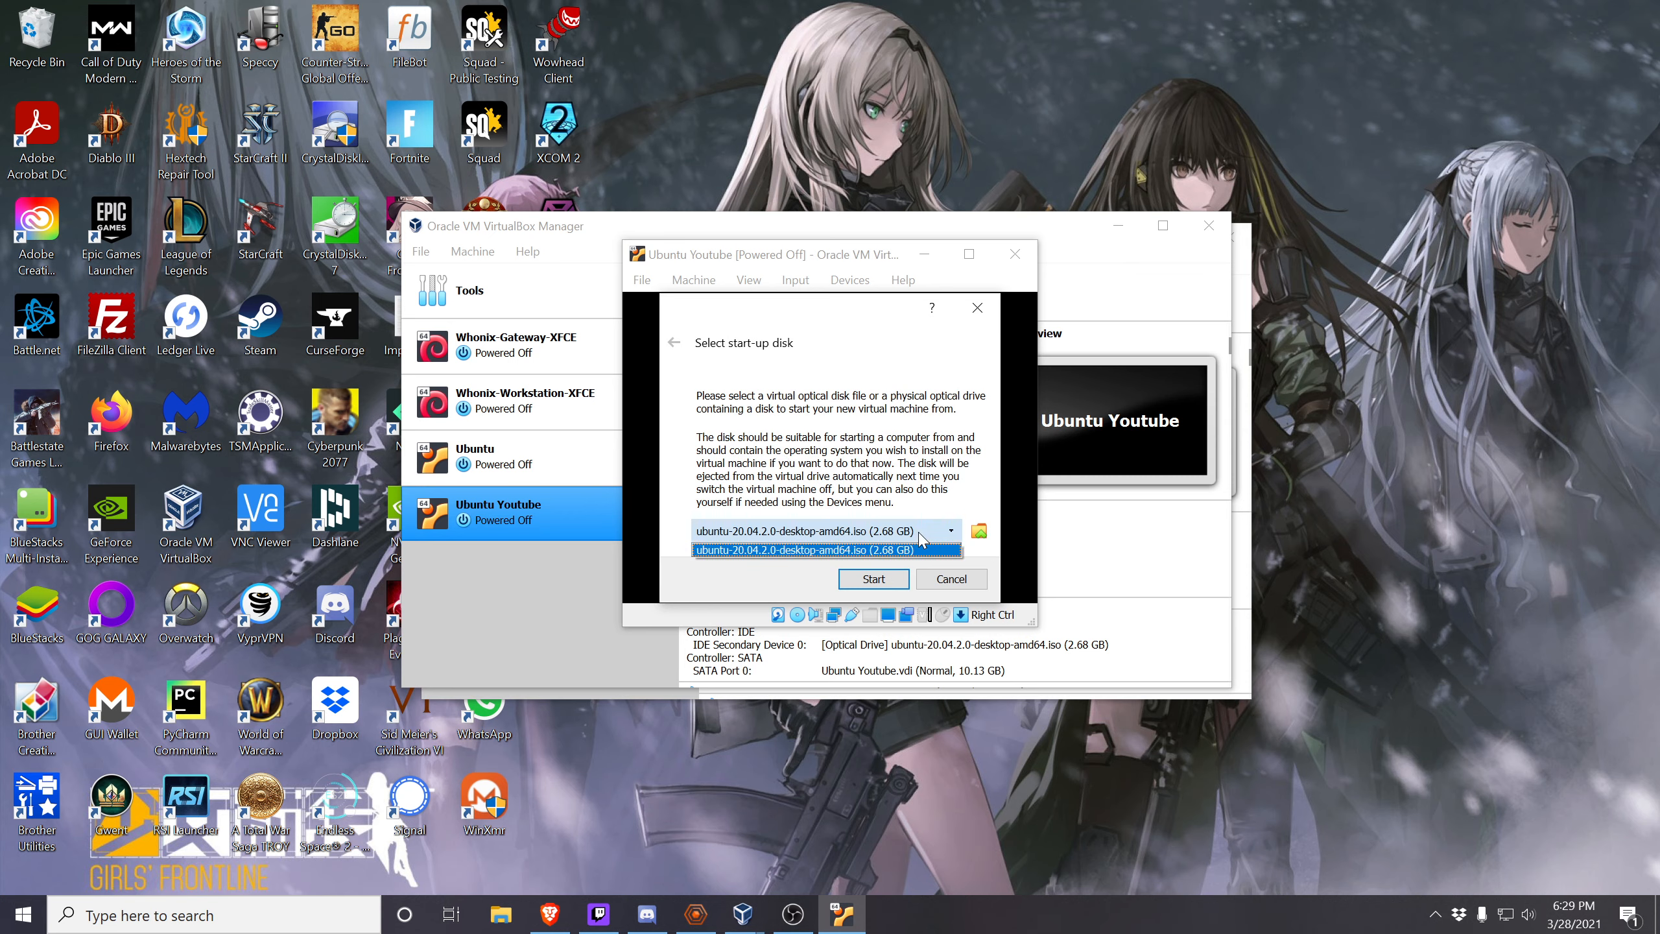
left_click(902, 549)
left_click(874, 579)
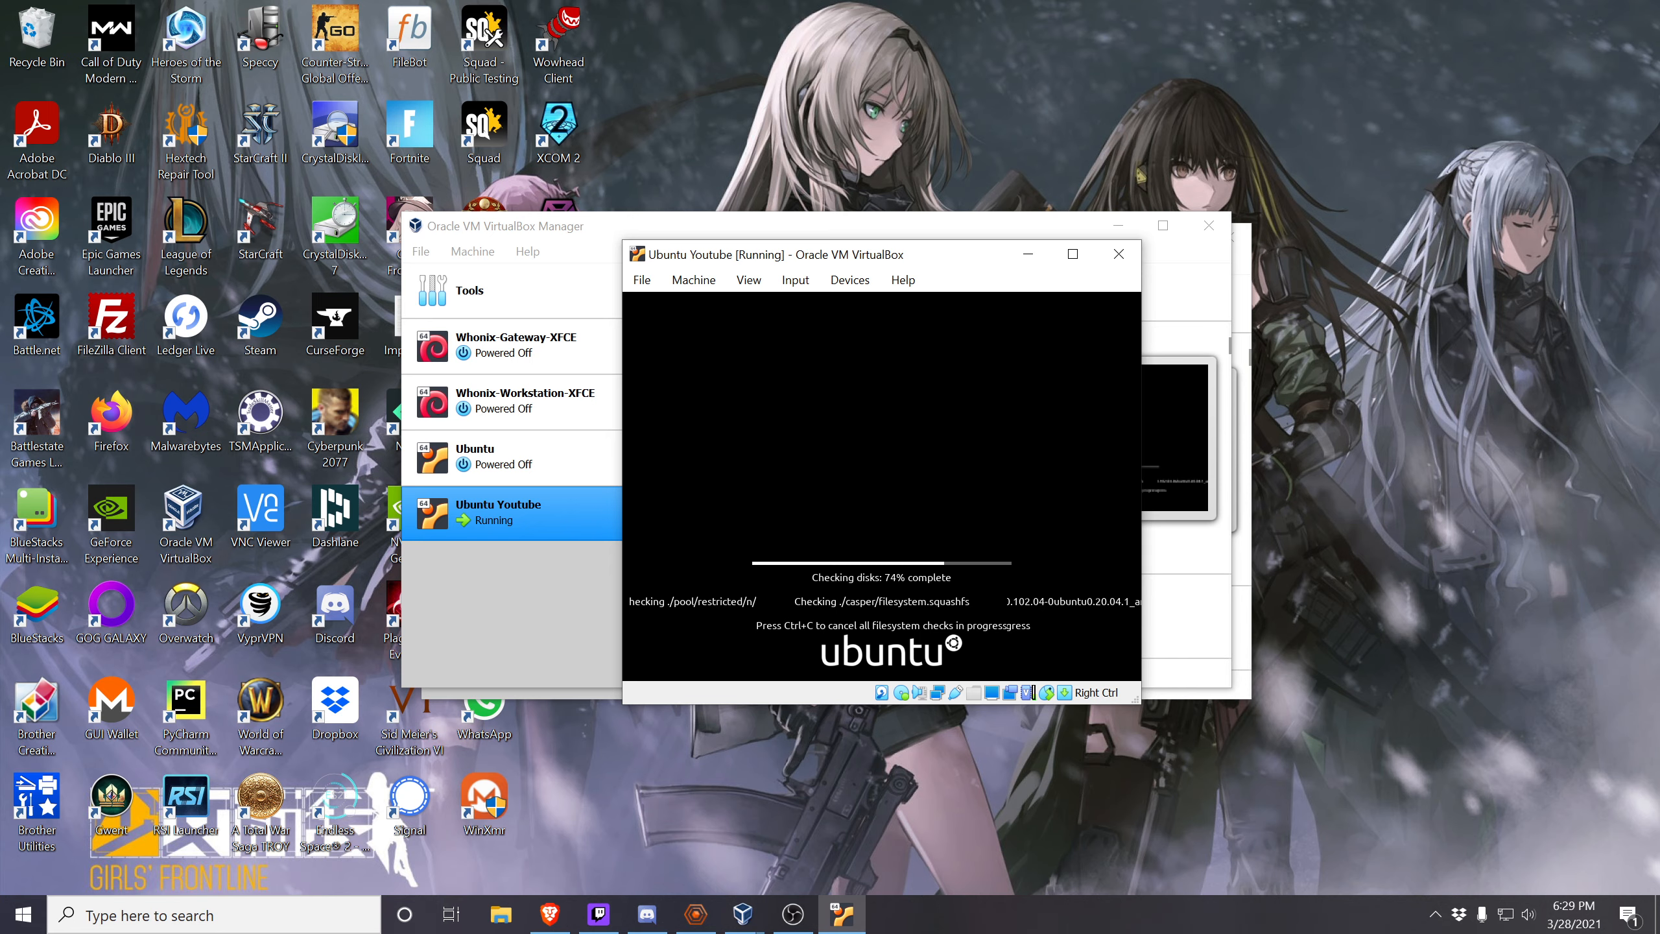
double_click(870, 260)
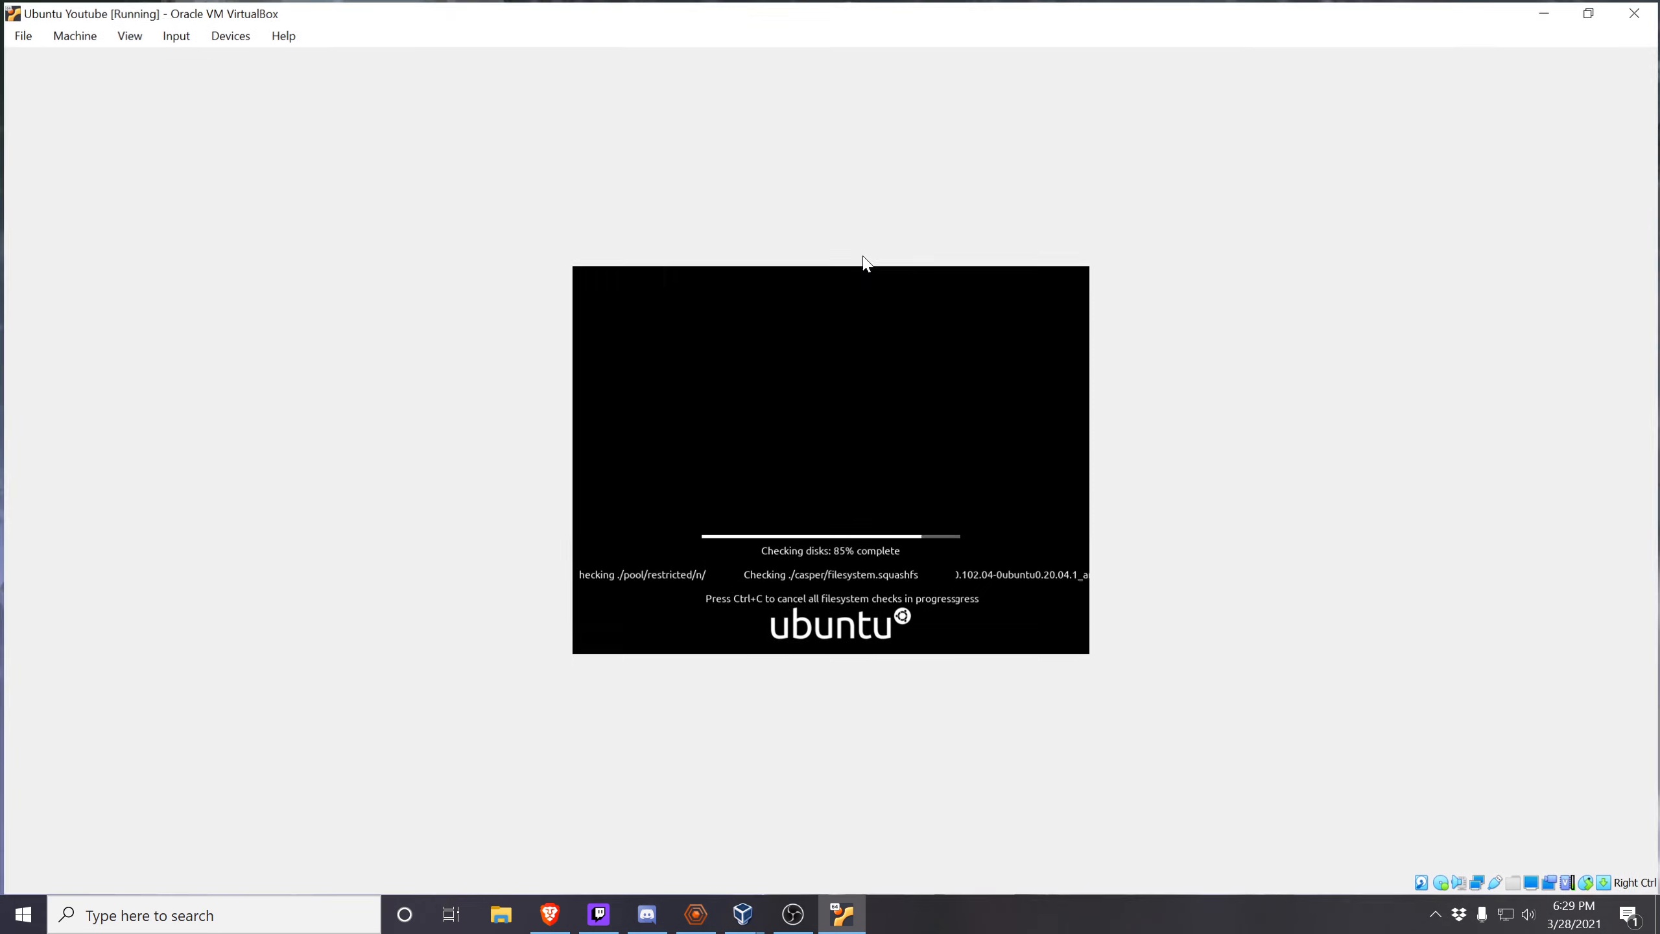